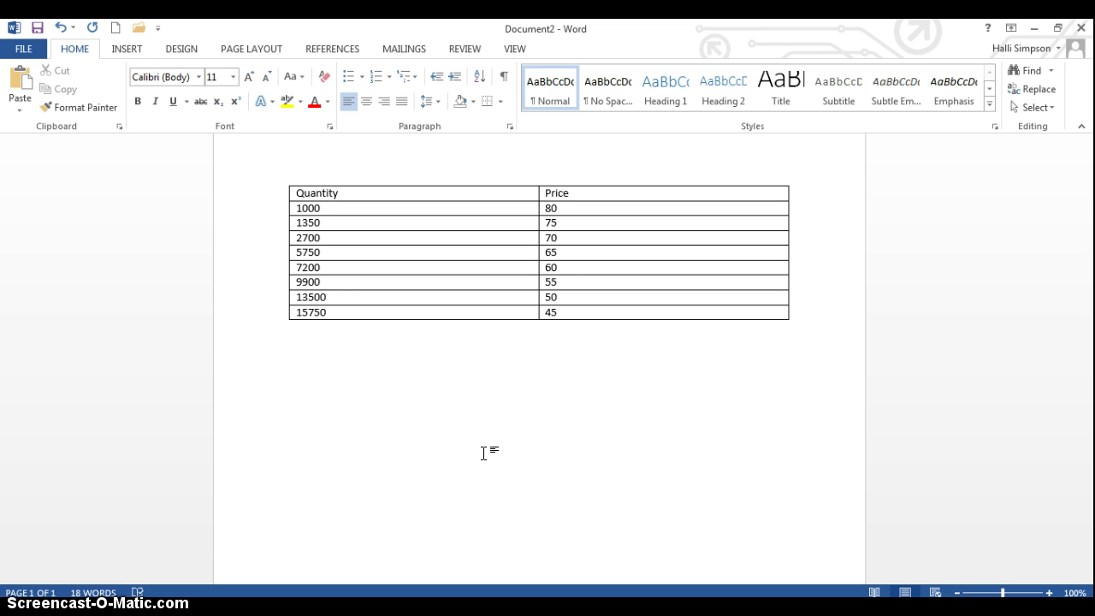
Insert a Line with Markers chart below the Quantity and Price table.
click(123, 47)
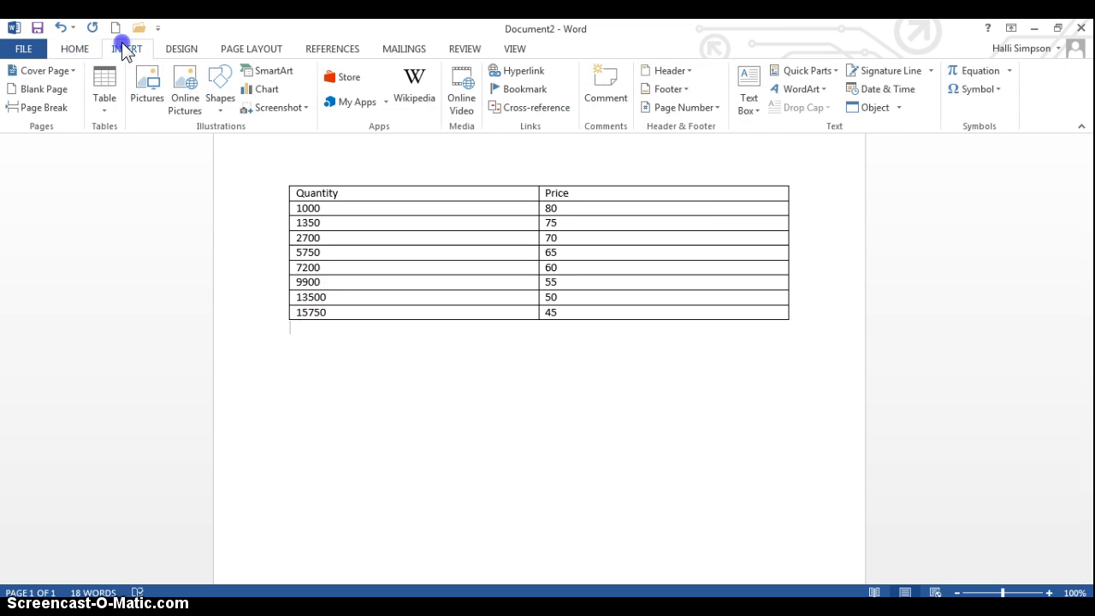
click(253, 90)
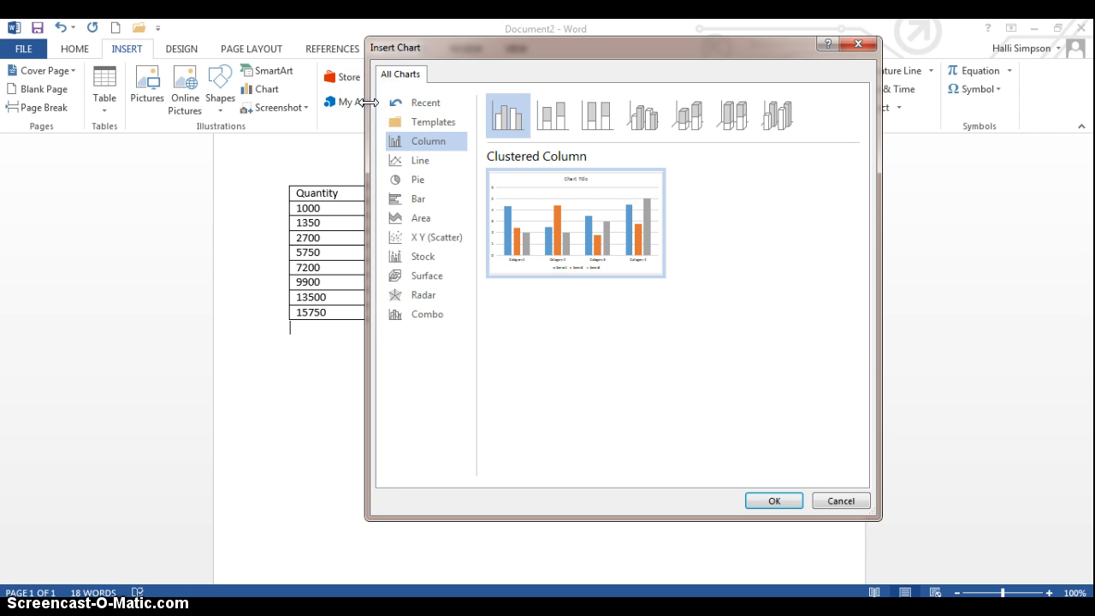
click(420, 160)
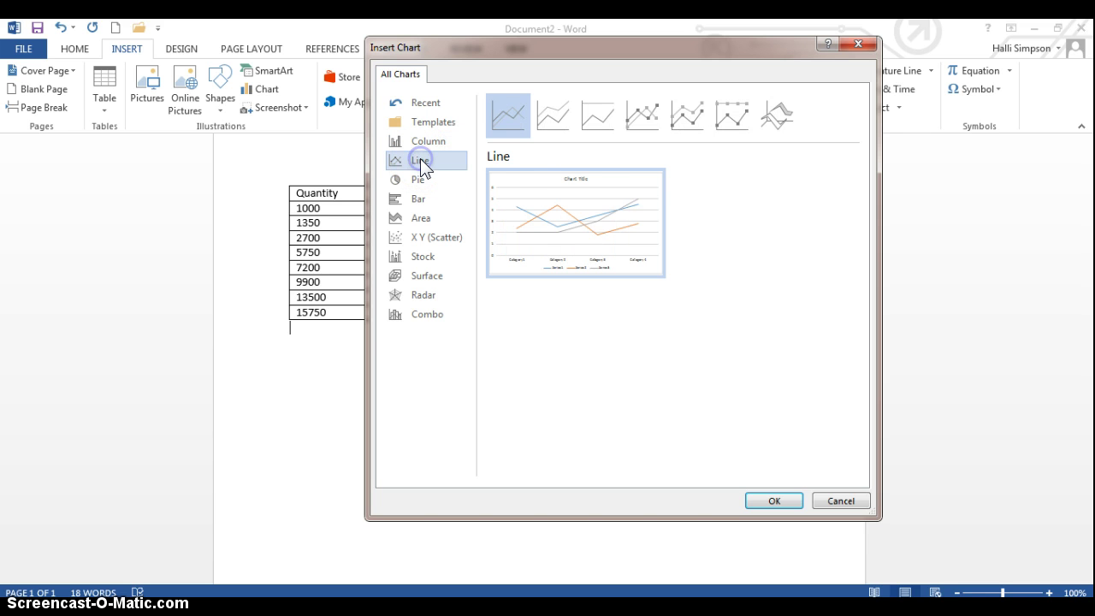
click(642, 129)
click(772, 502)
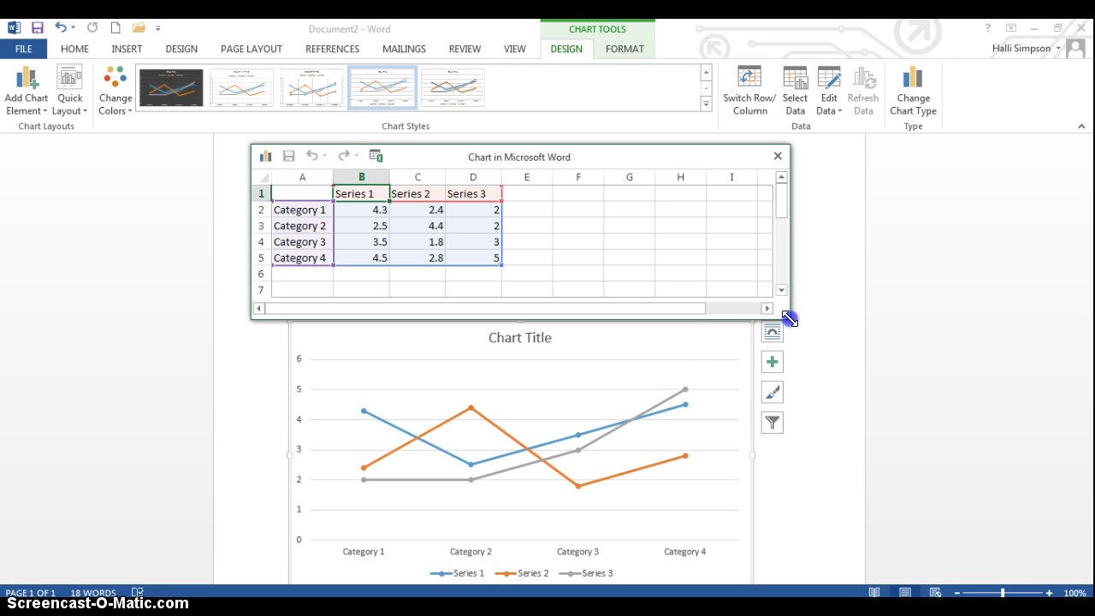
Resize and move the chart's data sheet clear of the quantities, and rename the three series headers D, D1 and D2.
drag(787, 316, 552, 466)
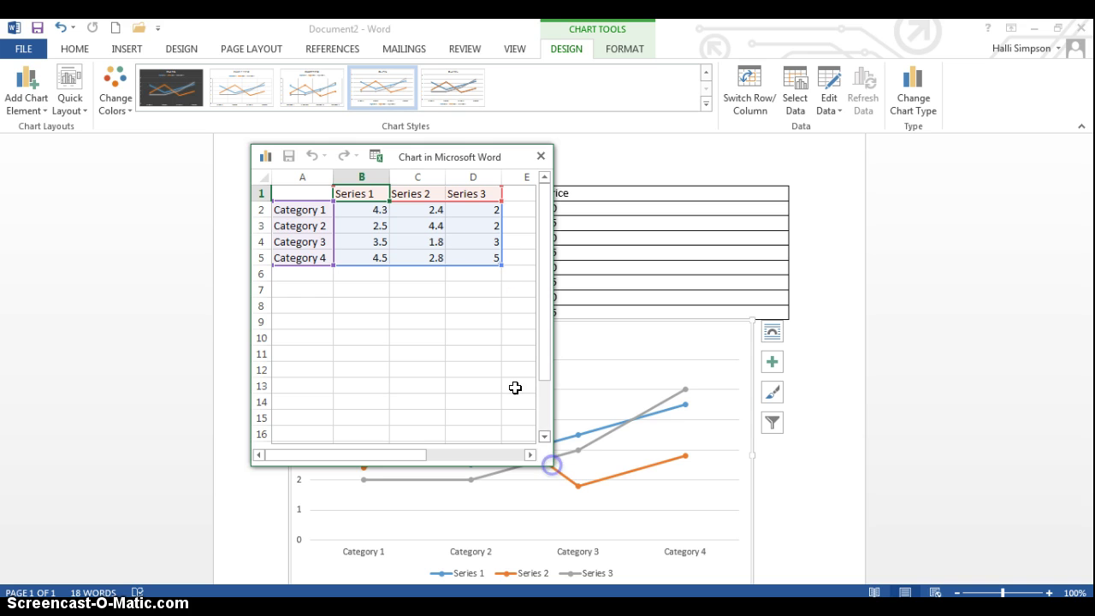
drag(432, 164, 780, 151)
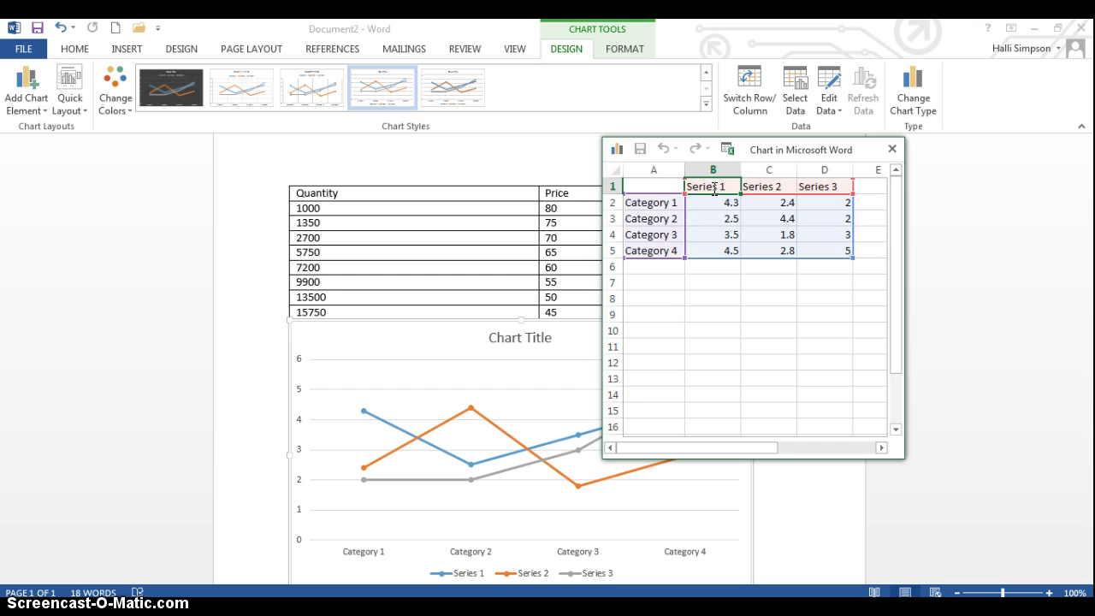
text(D)
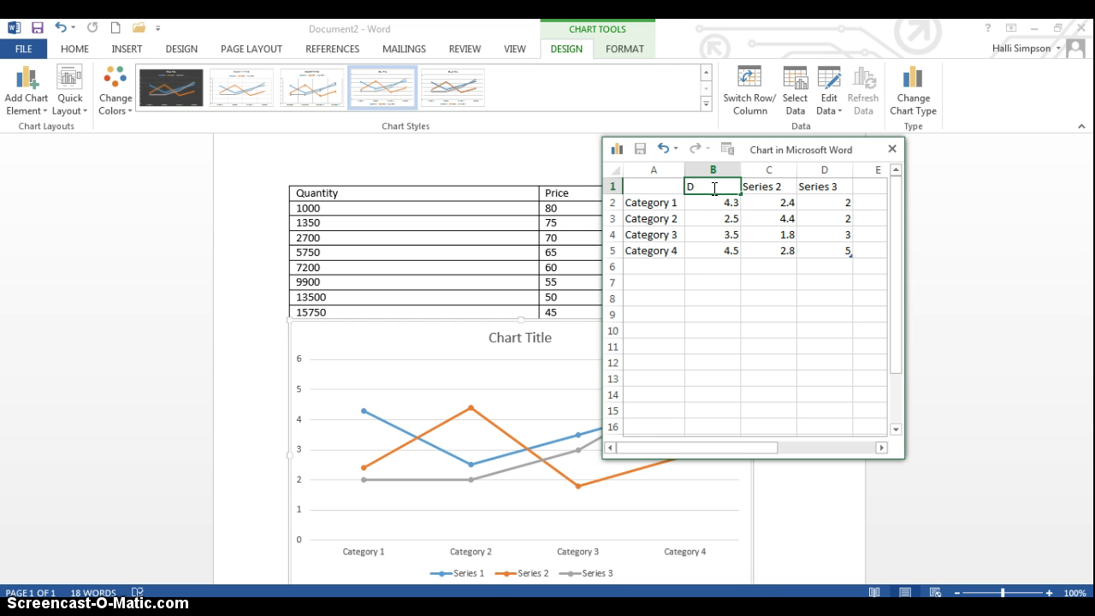
key(Tab)
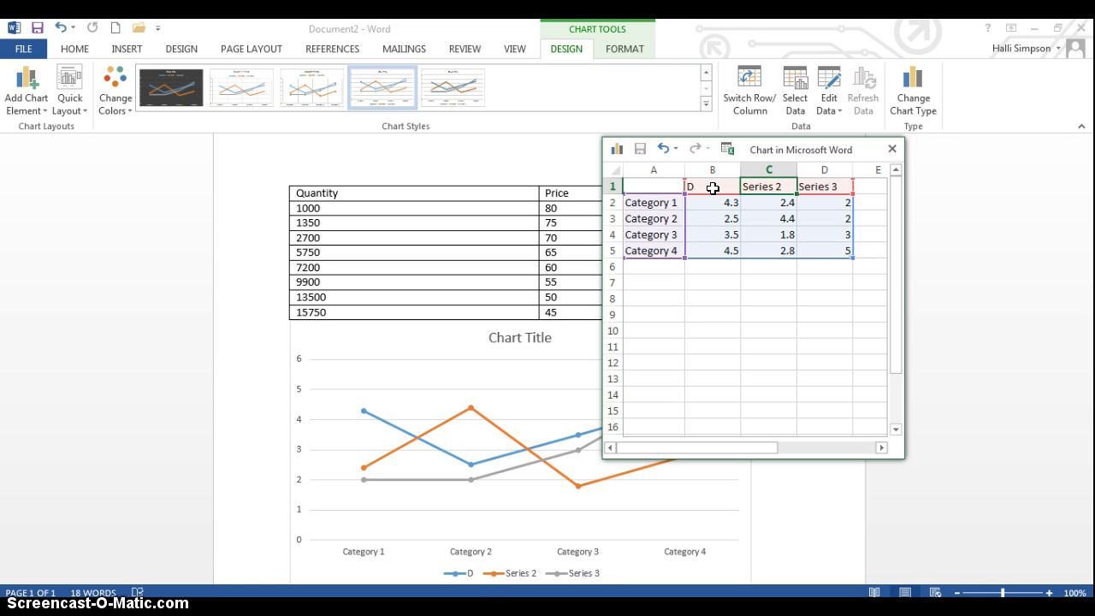
text(D1)
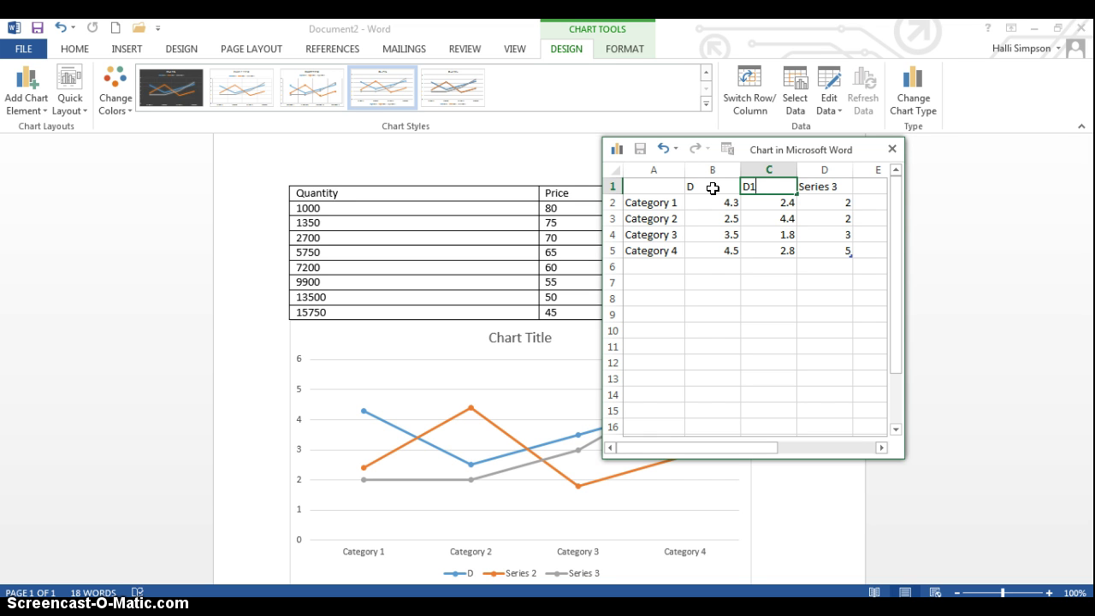
key(Tab)
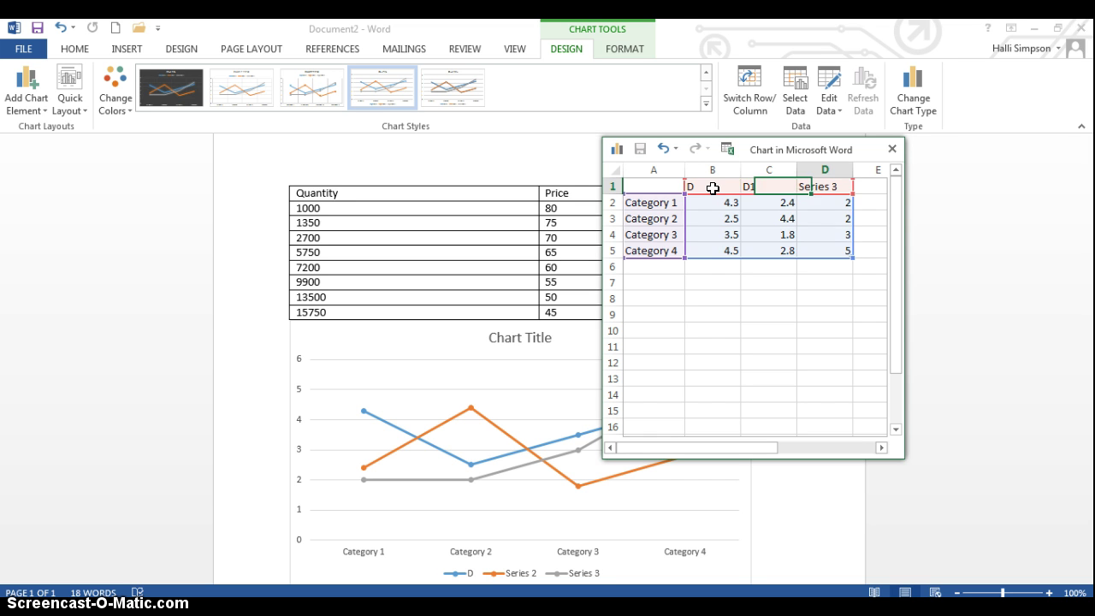
text(D)
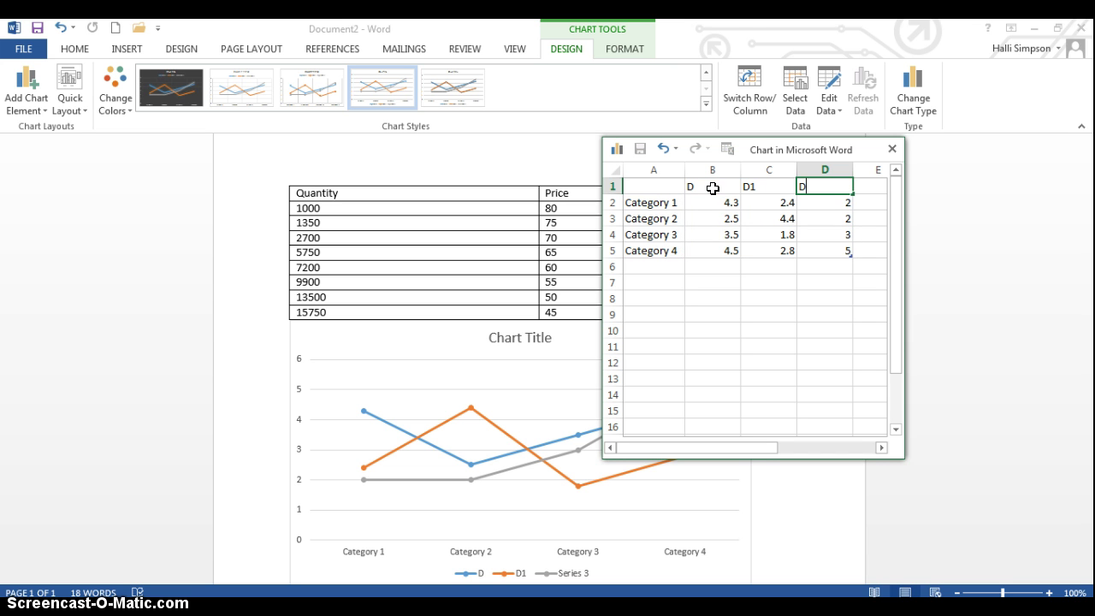
text(2)
Replace the four default category labels in A2:A5 with the quantities 0, 1000, 1350 and 2700.
click(647, 205)
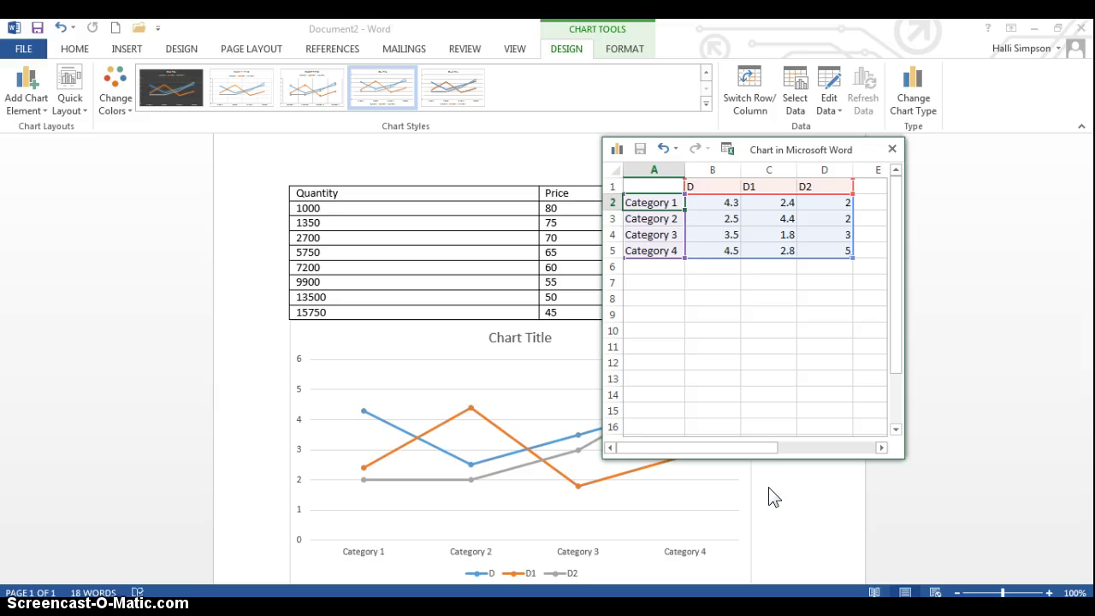
text(0)
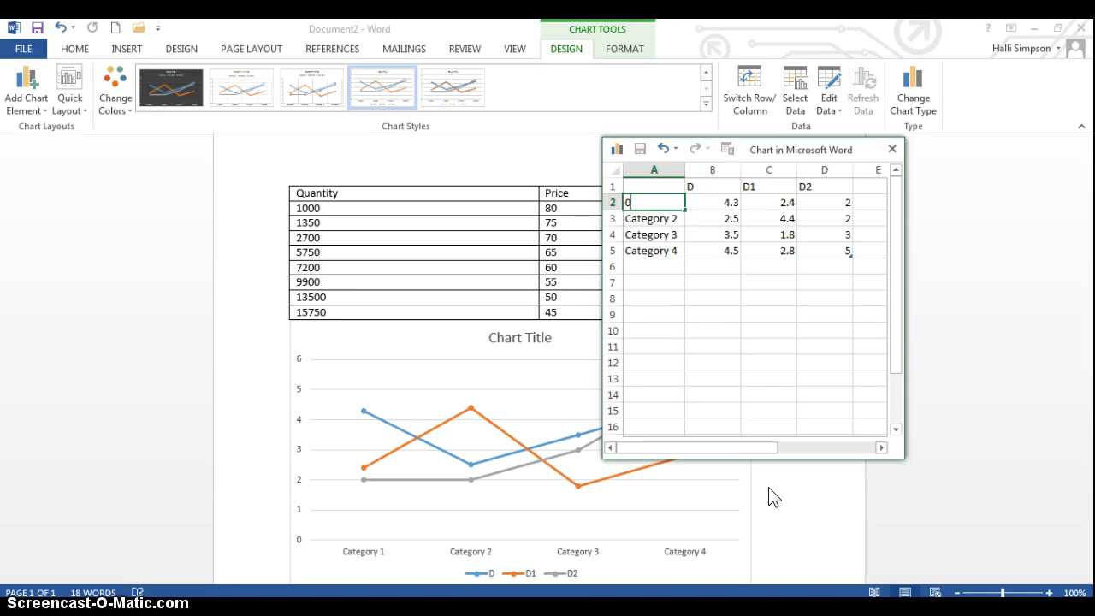
key(Return)
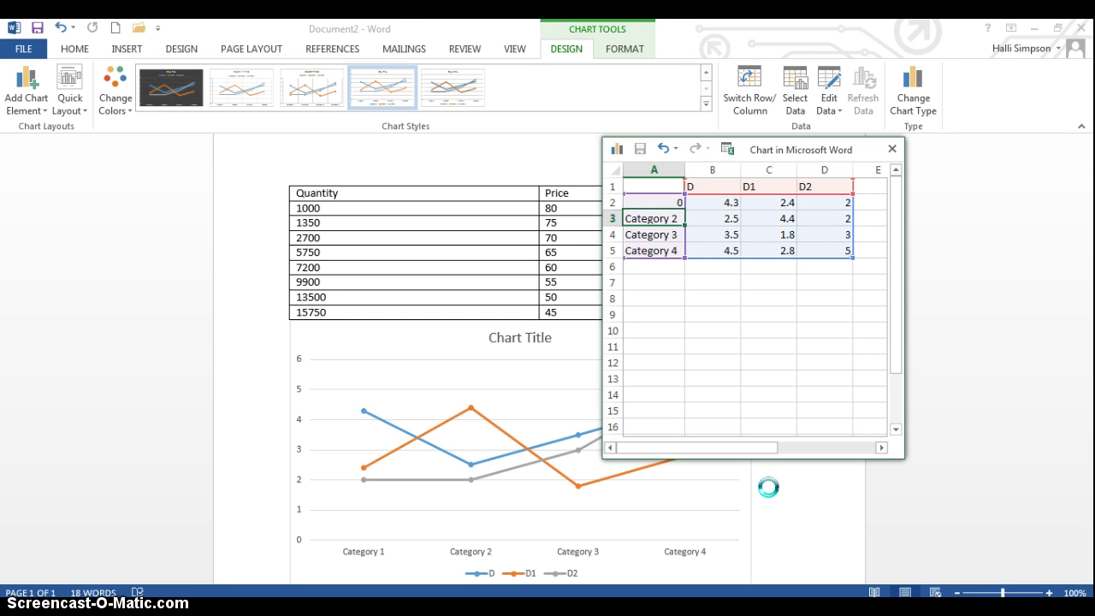
text(100)
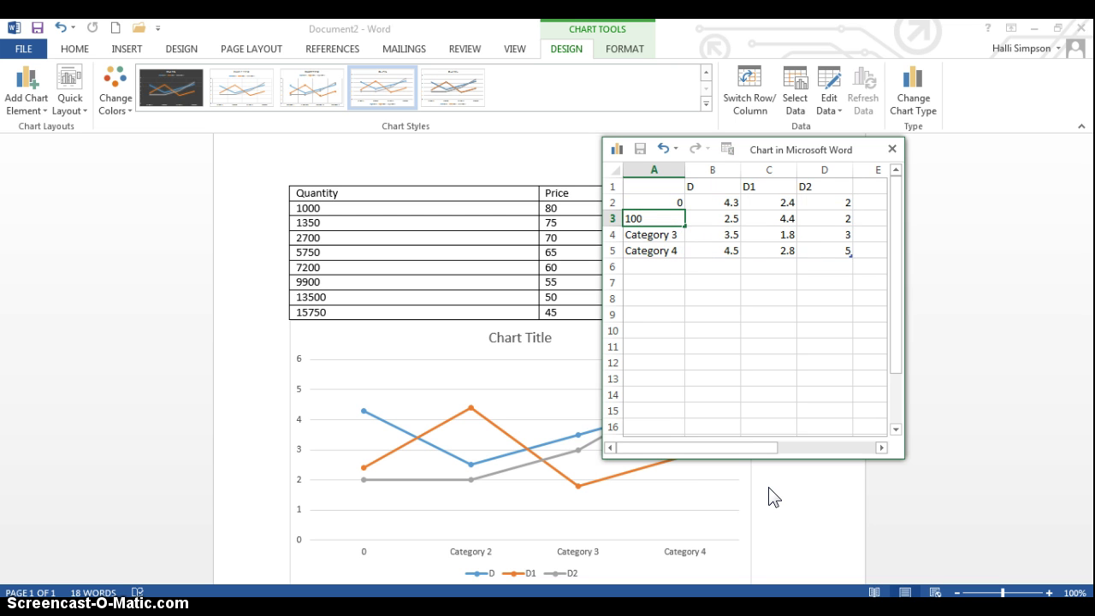
text(0)
key(Return)
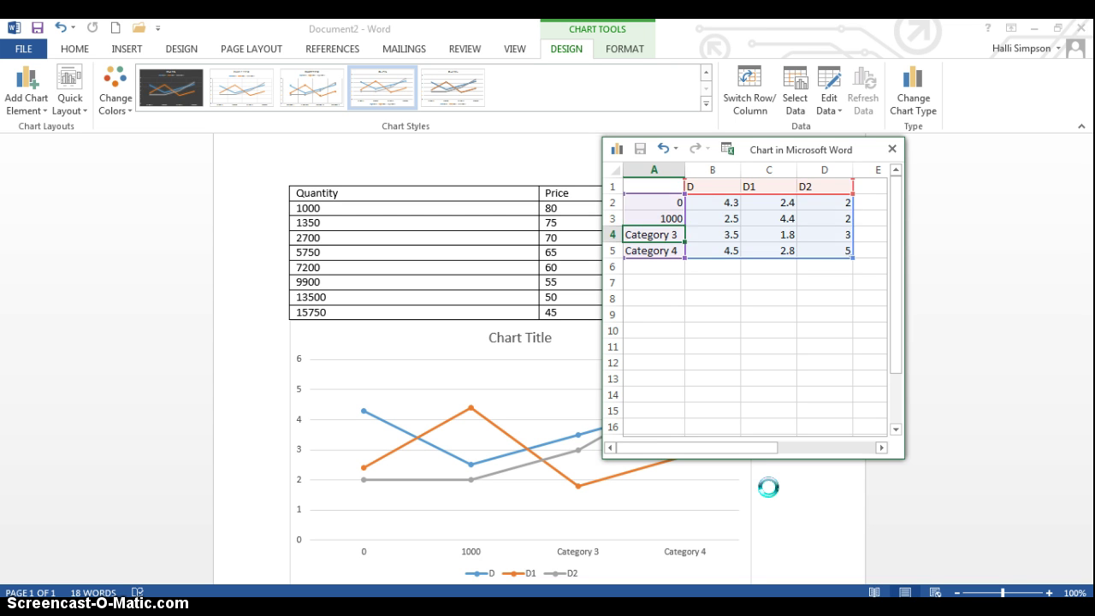
text(1350)
key(Return)
text(27)
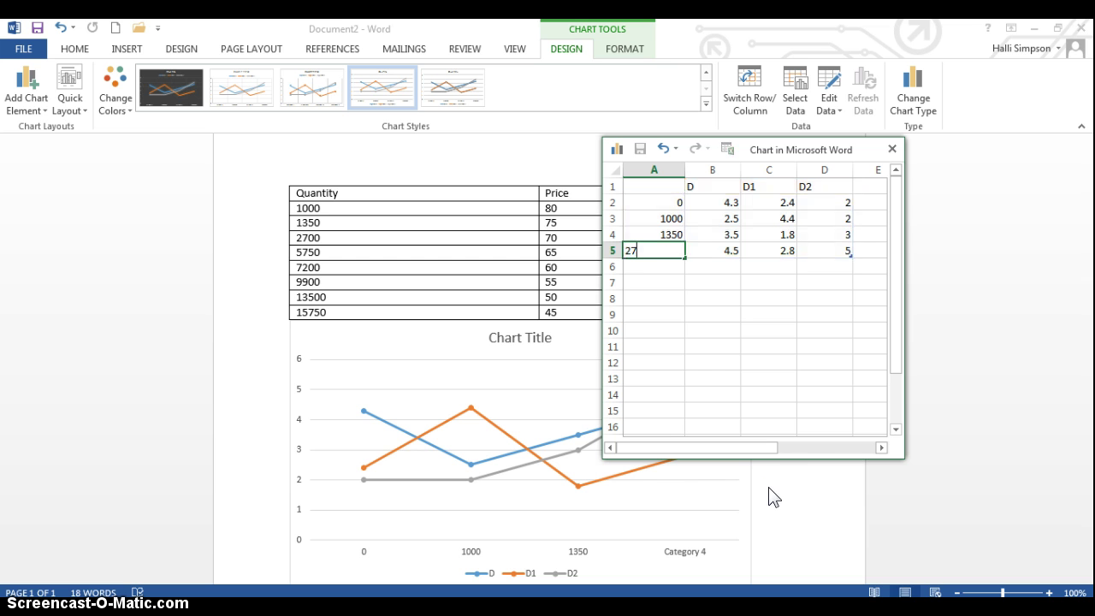
text(00)
key(Return)
Extend the quantity labels in A6:A11 with 5750, 7200, 9900, 13500, 15750 and 18000.
text(57)
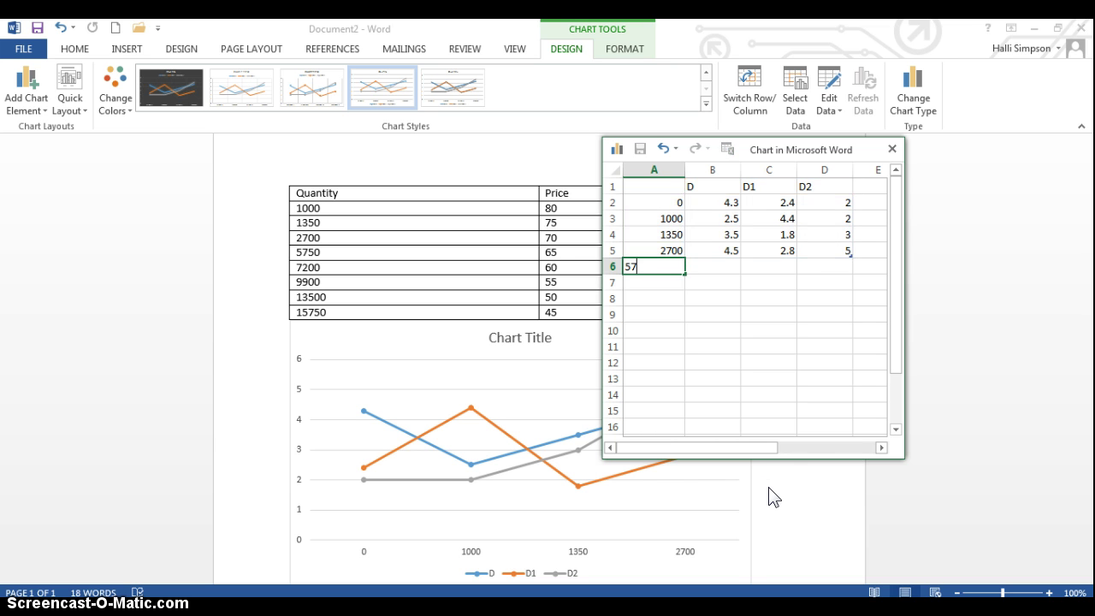
text(50)
key(Return)
text(7200)
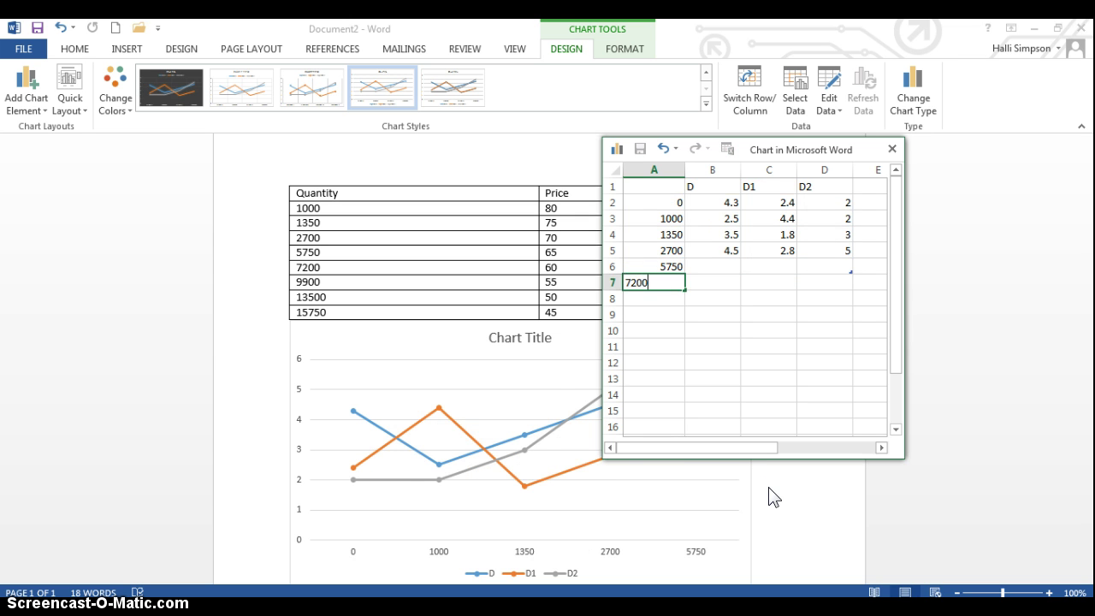
key(Return)
text(9900)
key(Return)
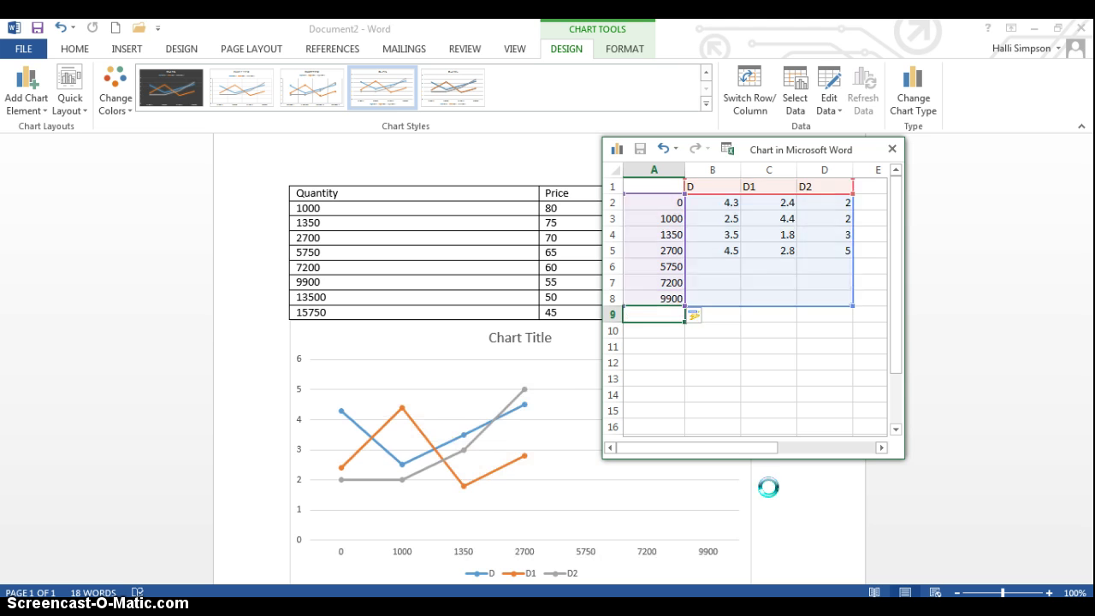
text(13500)
key(Return)
text(15750)
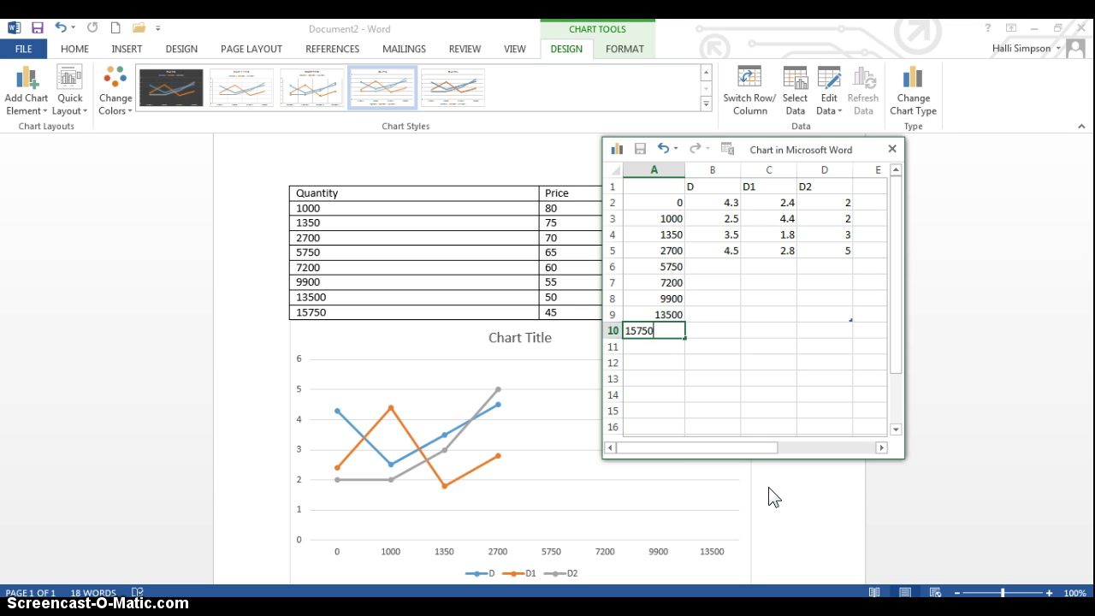
key(Return)
text(18000)
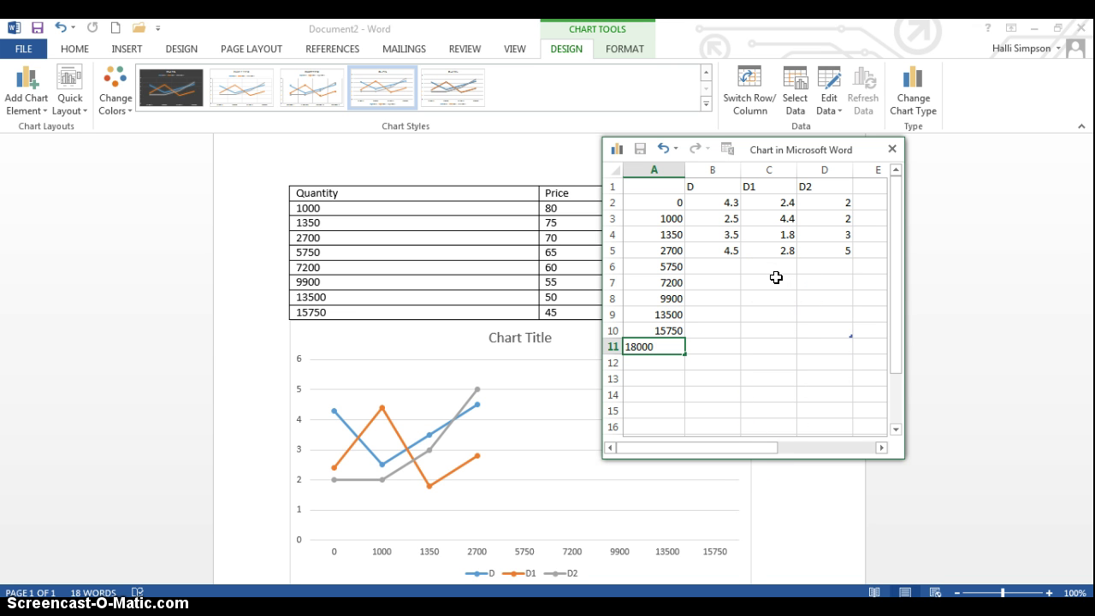
Clear the D value at quantity 0 and enter prices 80, 75 and 70 in B3:B5.
click(721, 202)
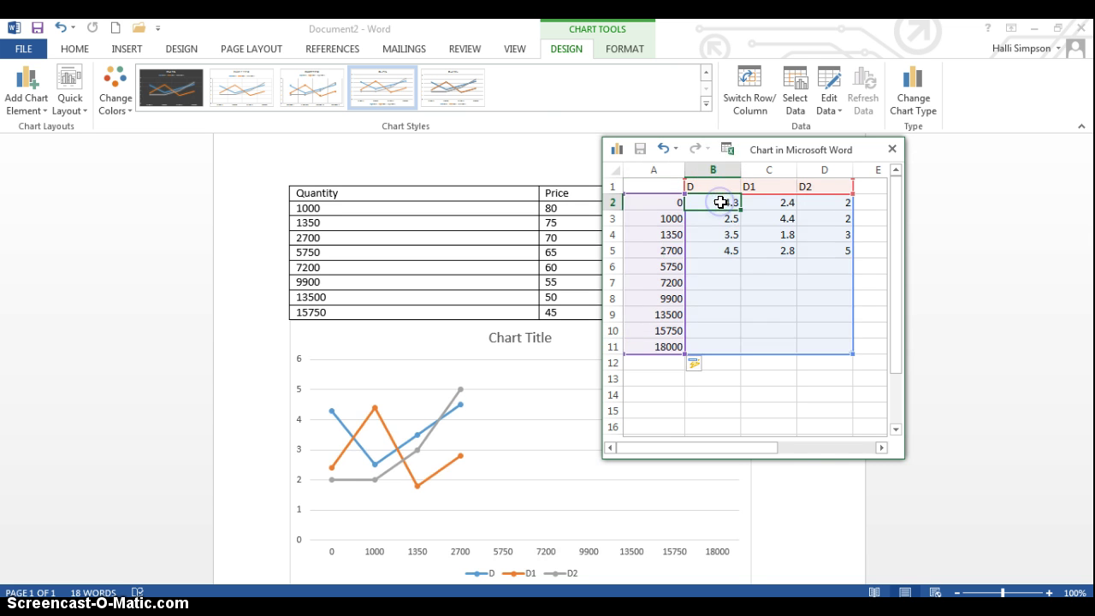
key(Delete)
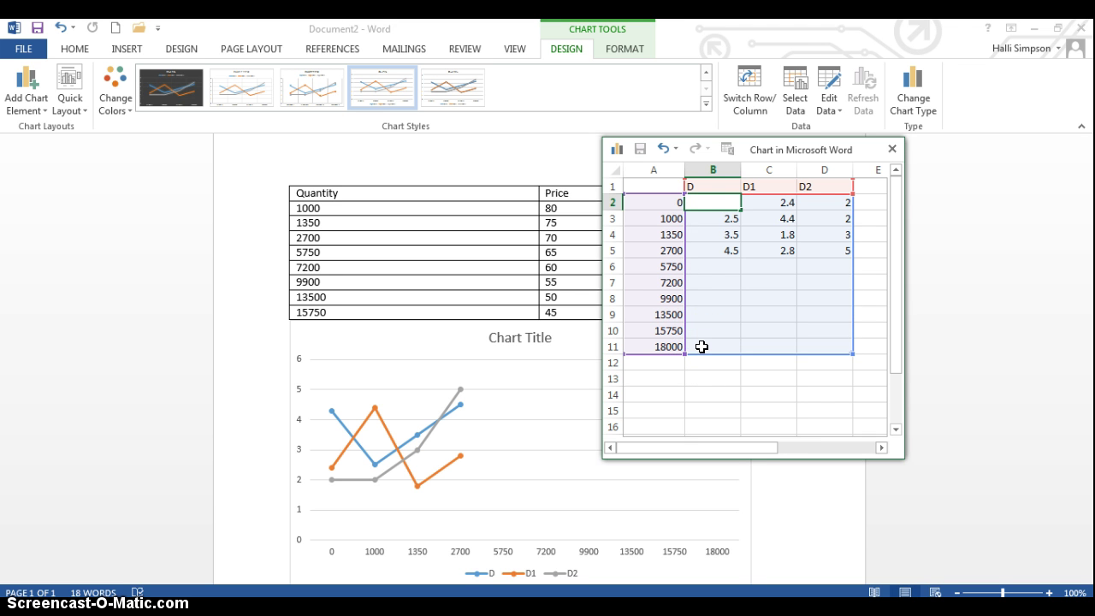
click(709, 218)
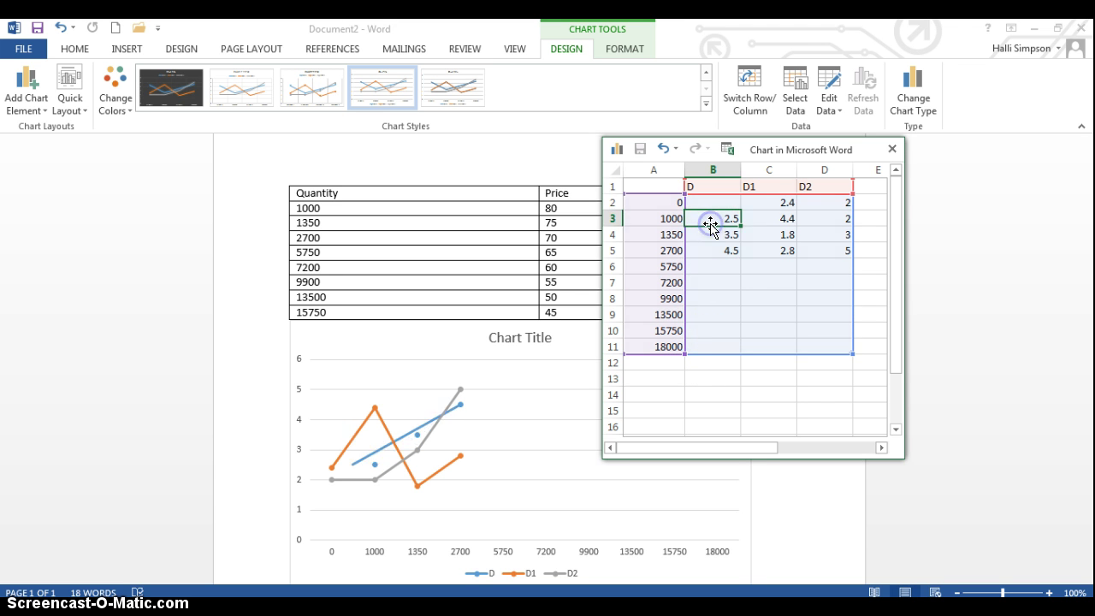
text(80)
key(Return)
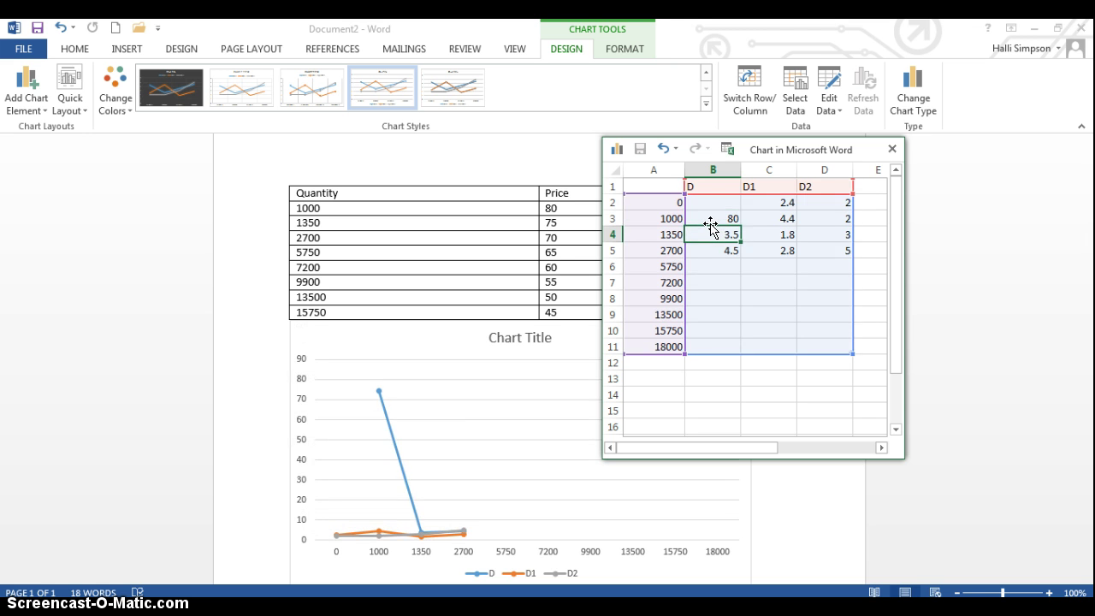
text(75)
key(Return)
text(70)
key(Return)
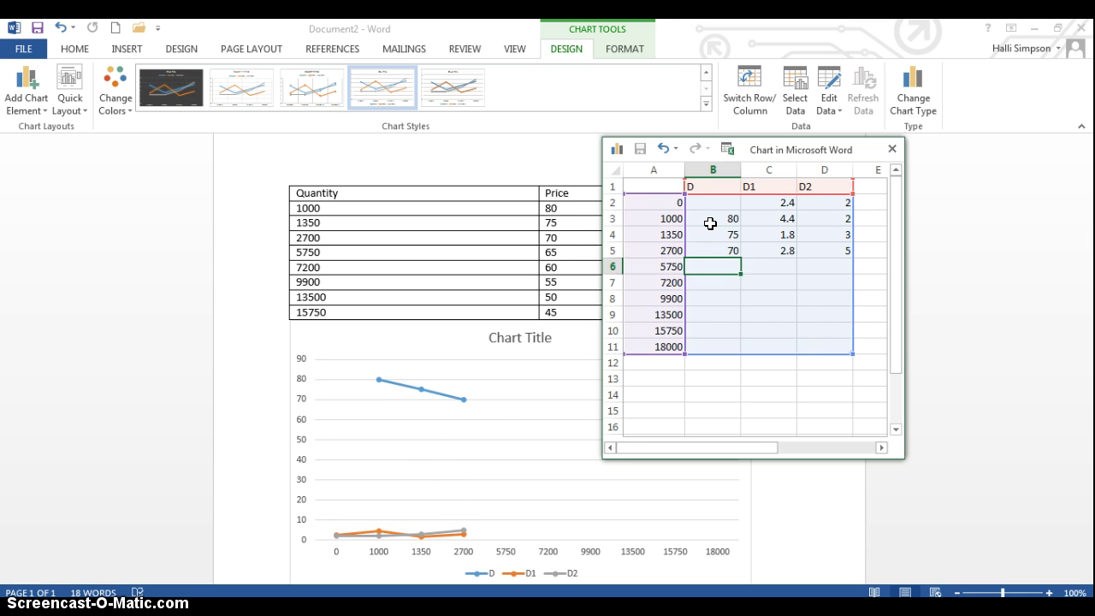
Complete the D series with prices 65, 60, 55, 50 and 45 in B6:B10.
text(65)
key(Return)
text(60)
key(Return)
text(55)
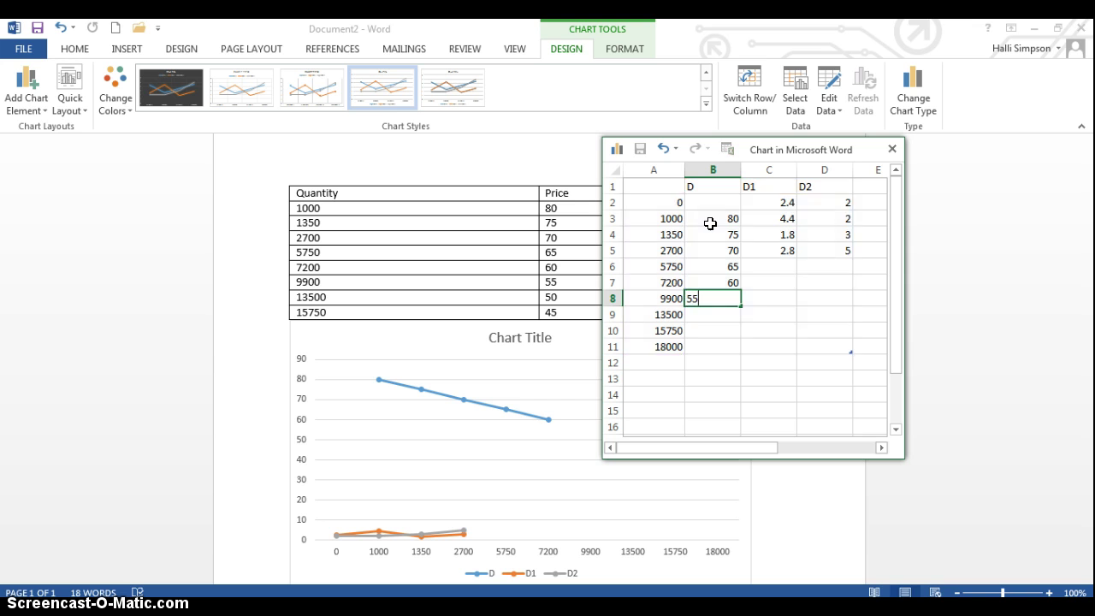
key(Return)
text(50)
key(Return)
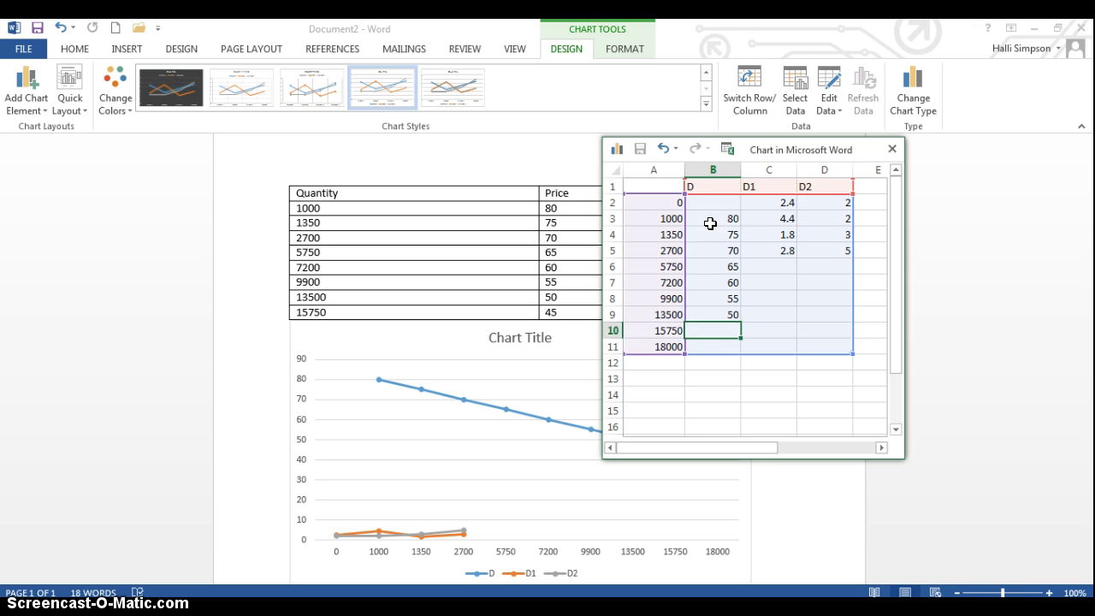
text(45)
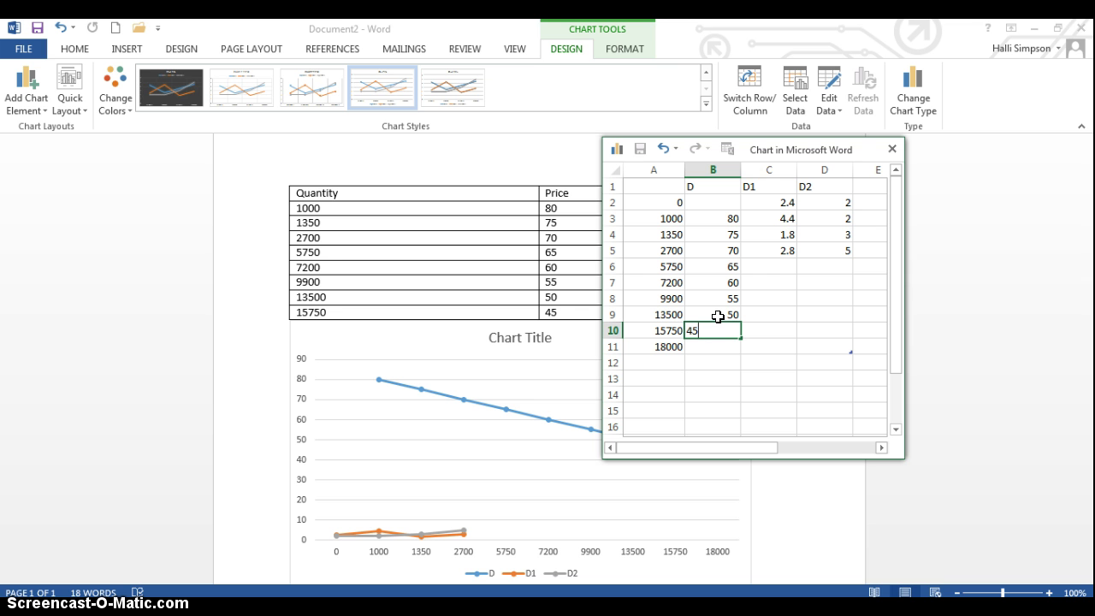
Clear the D1 sample values at quantities 0 and 1000.
click(776, 206)
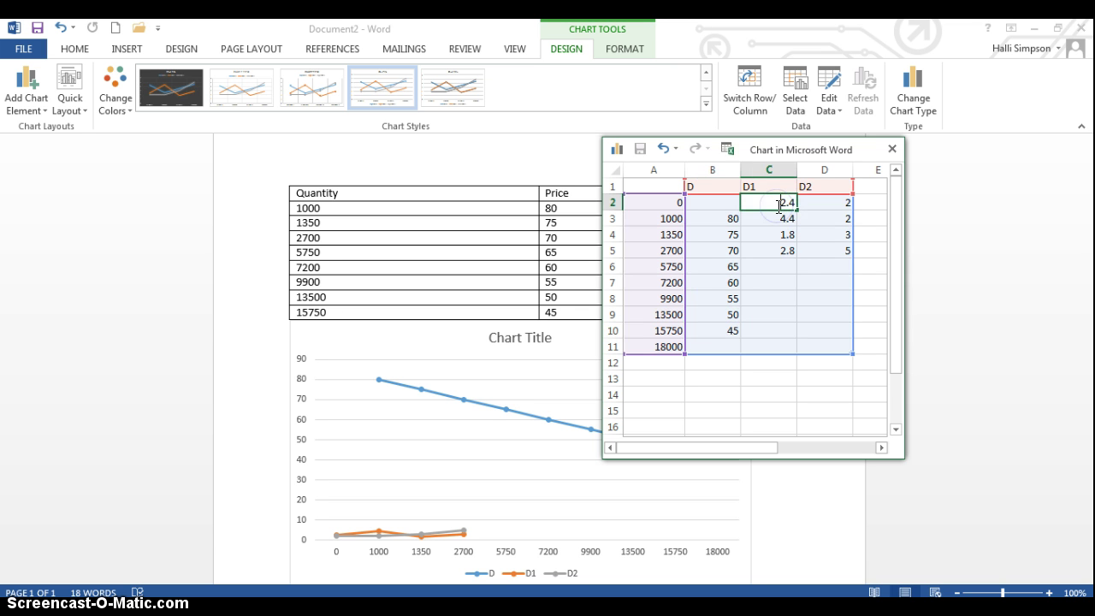
key(Delete)
key(Down)
key(Delete)
key(Down)
Enter D1 prices 80, 75, 70 and 65 in C4:C7, starting at quantity 1350.
text(80)
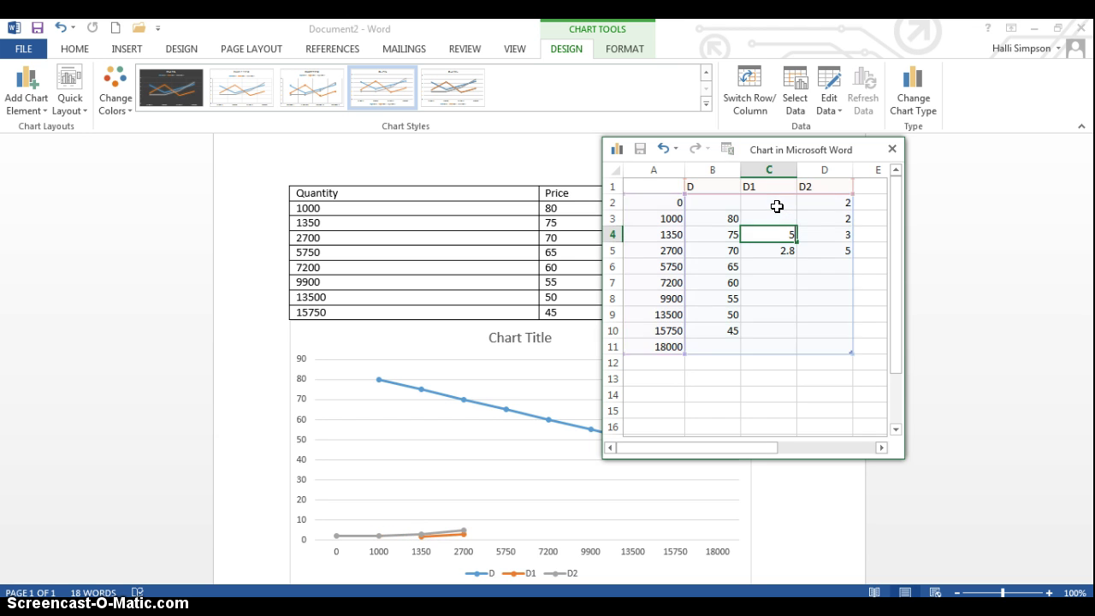
key(Return)
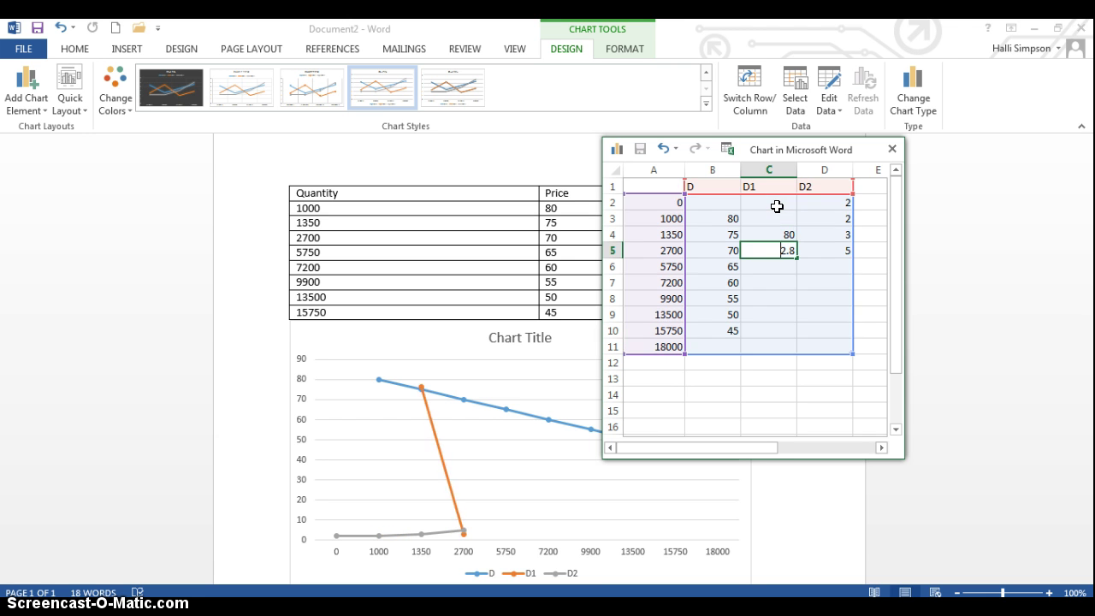
text(75)
key(Return)
text(70)
key(Return)
text(65)
key(Return)
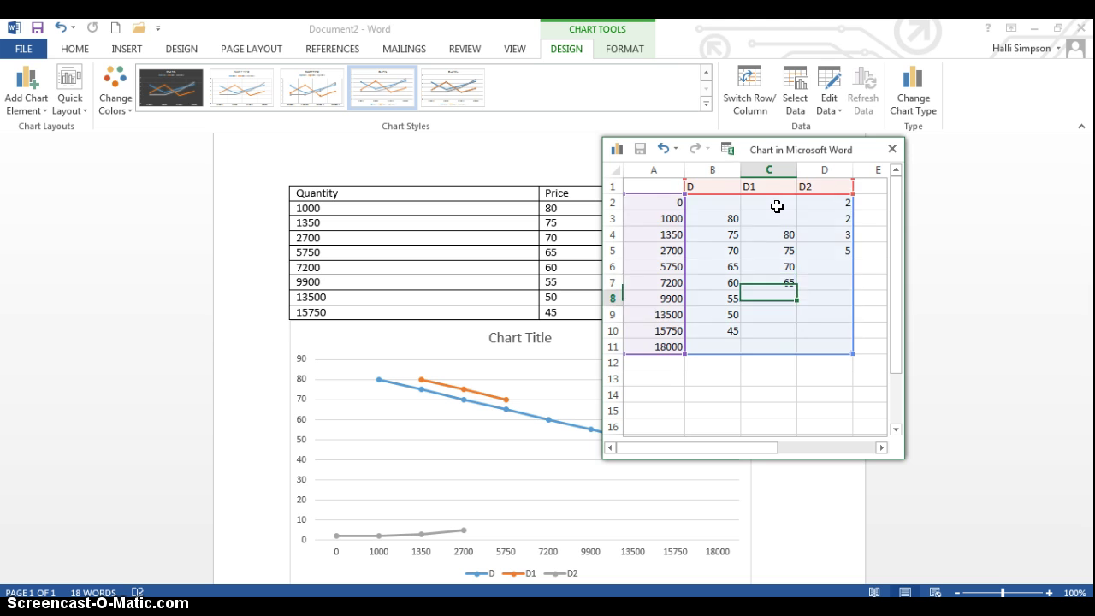
Complete the D1 series with prices 60, 55, 50 and 45 in C8:C11.
text(60)
key(Return)
text(55)
key(Return)
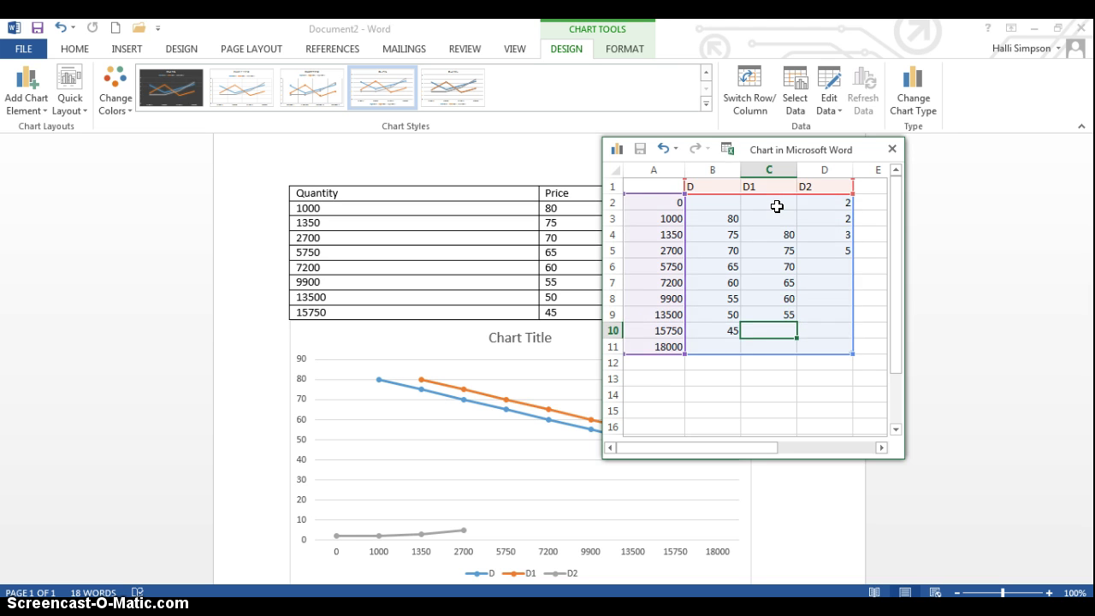
text(50)
key(Return)
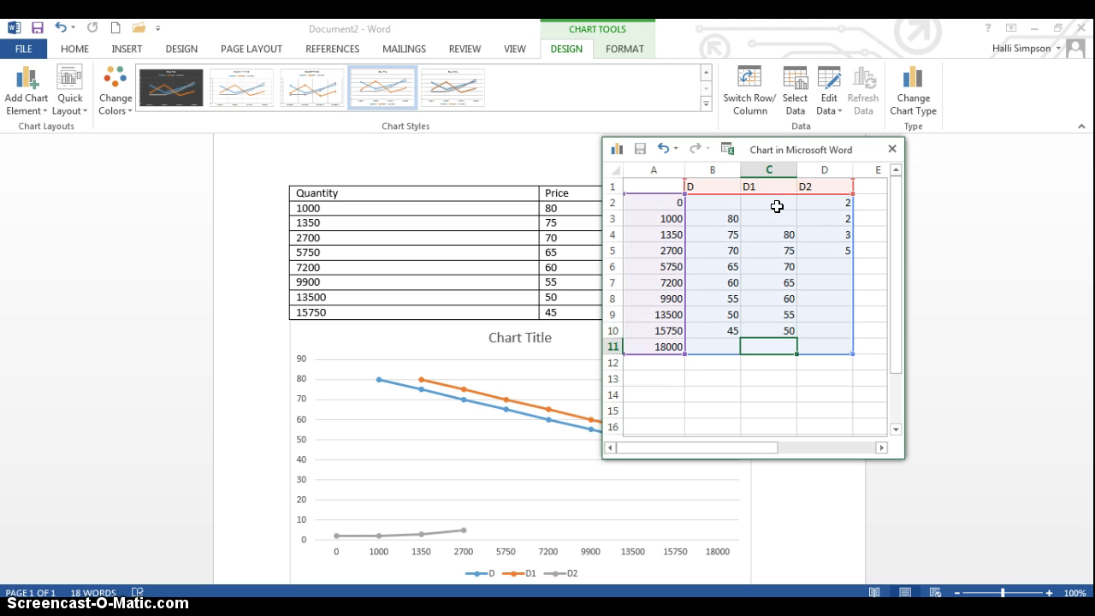
text(45)
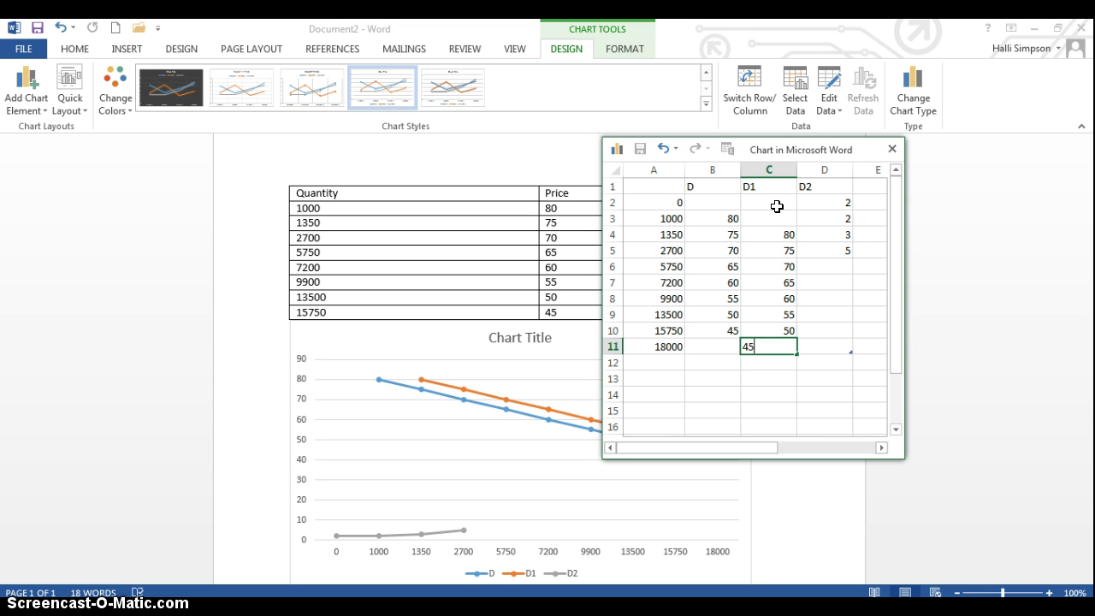
Replace the D2 sample values in D2:D5 with prices 80, 75, 70 and 65, starting at quantity 0.
click(832, 203)
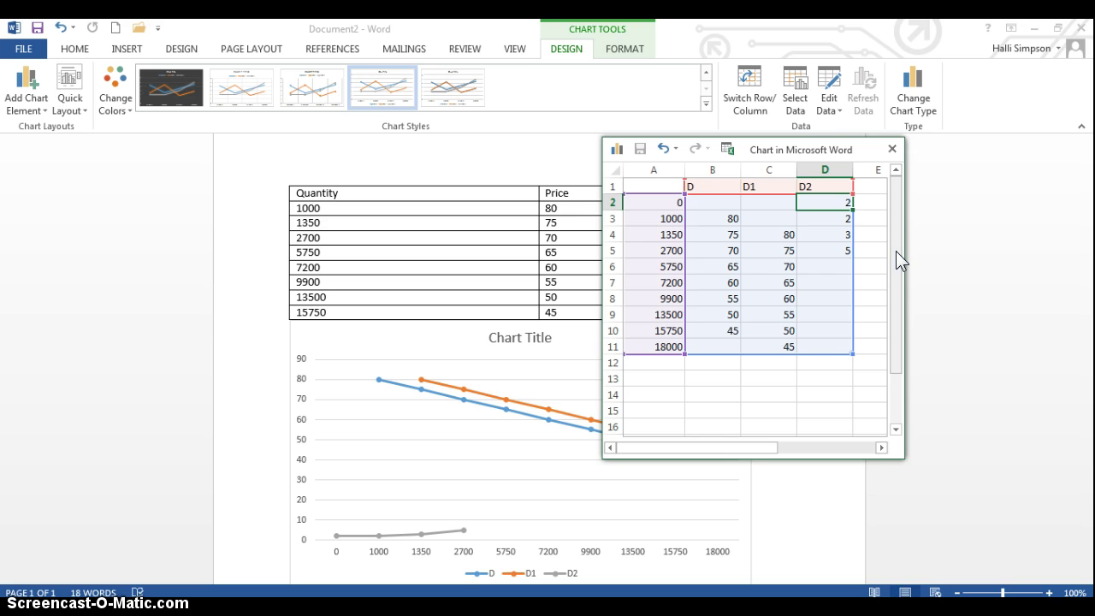
text(80)
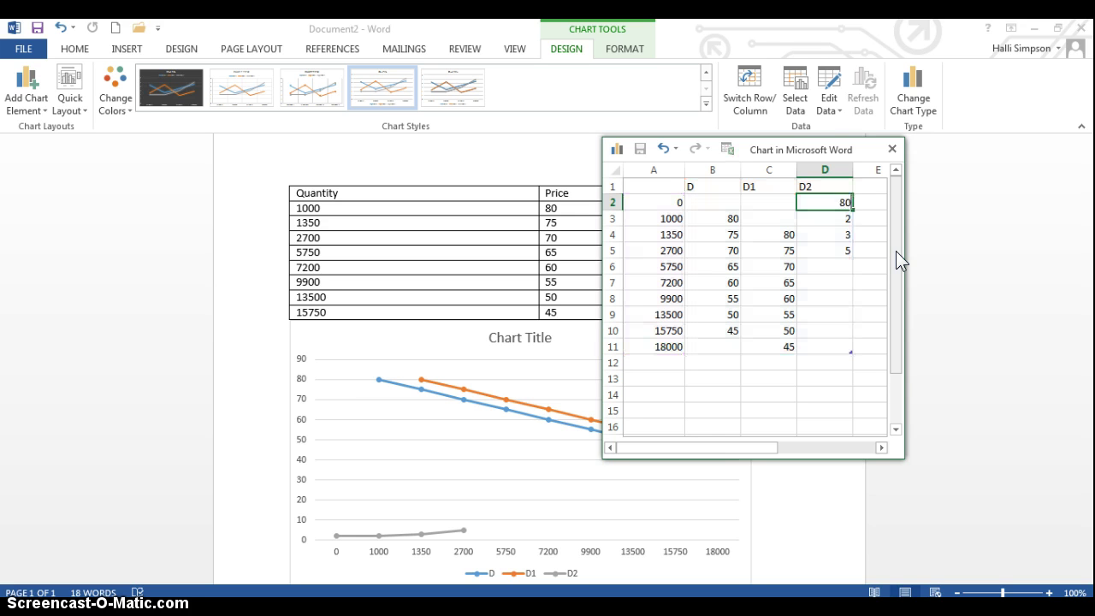
key(Return)
text(75)
key(Return)
text(70)
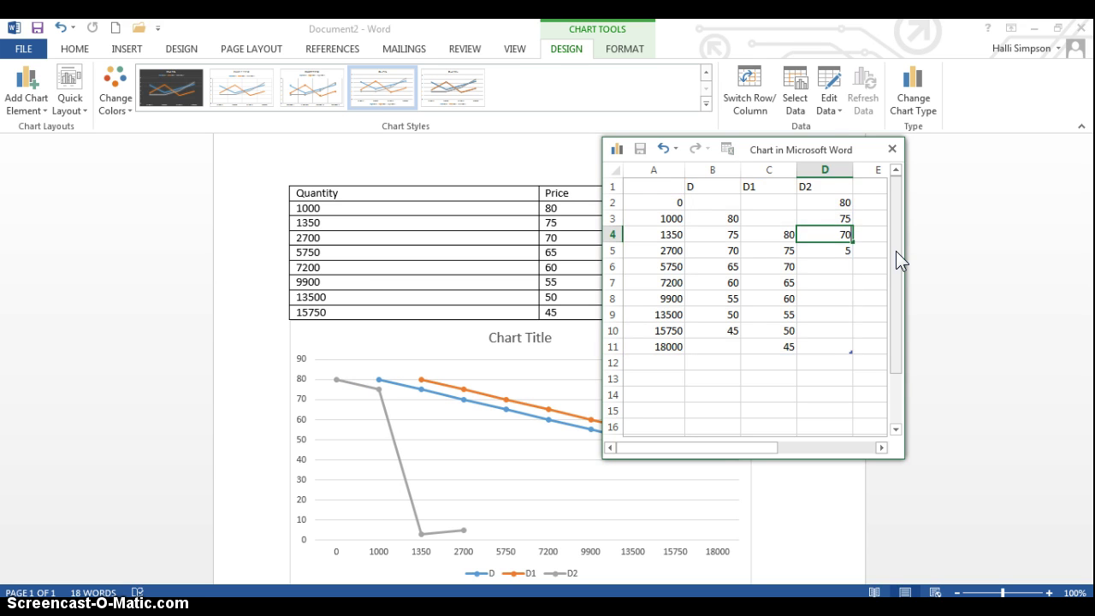
key(Return)
text(6)
key(BackSpace)
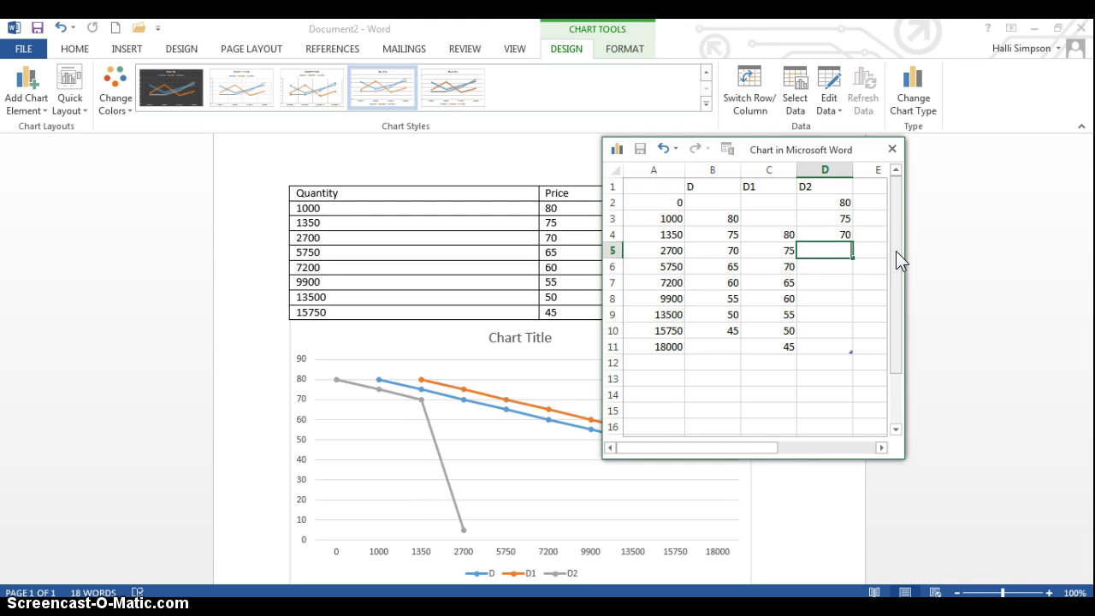
text(65)
key(Return)
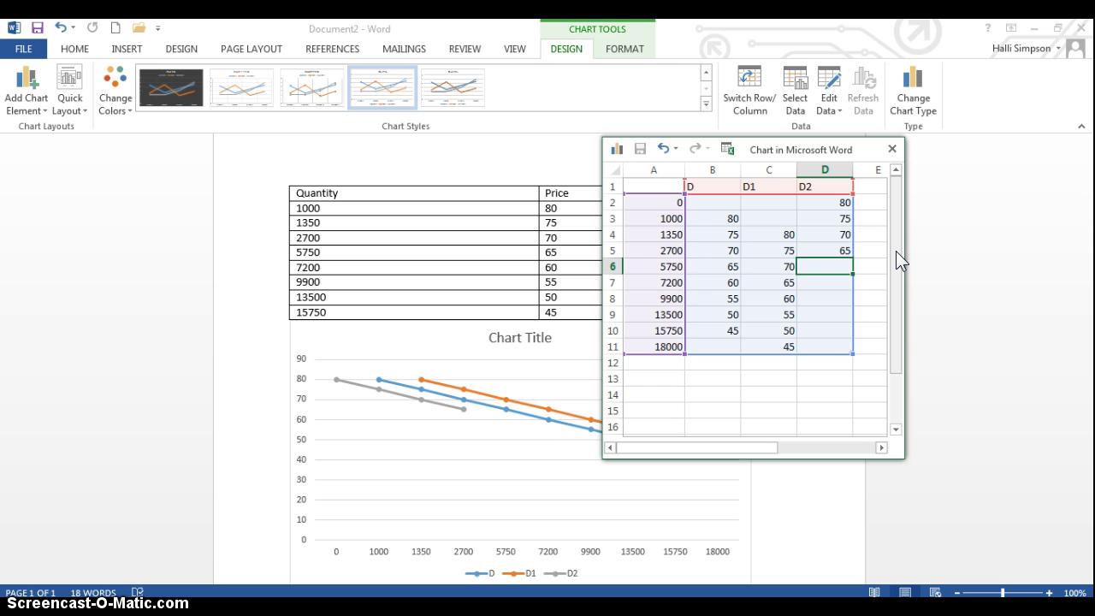
Complete the D2 series with prices 60, 55, 50 and 45 in D6:D9 and close the chart's data sheet.
text(60)
key(Return)
text(55)
key(Return)
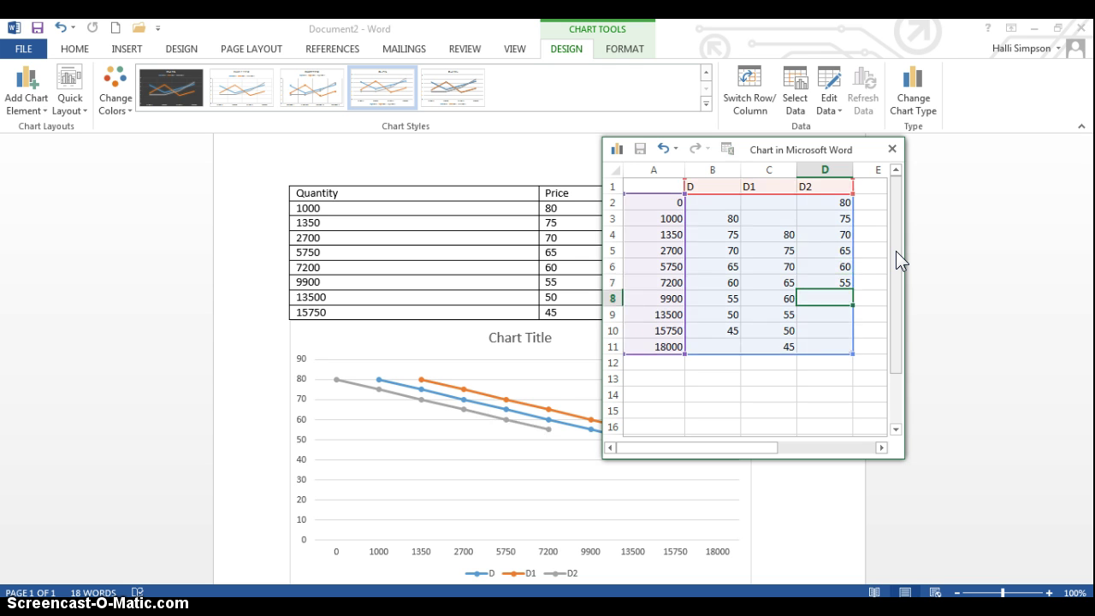
text(50)
key(Return)
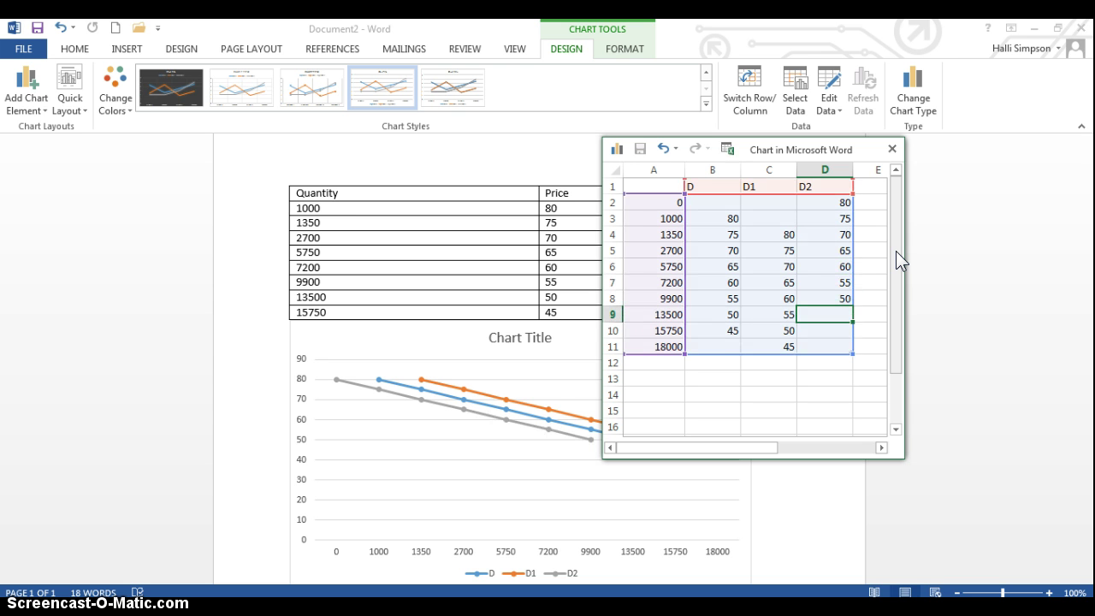
text(45)
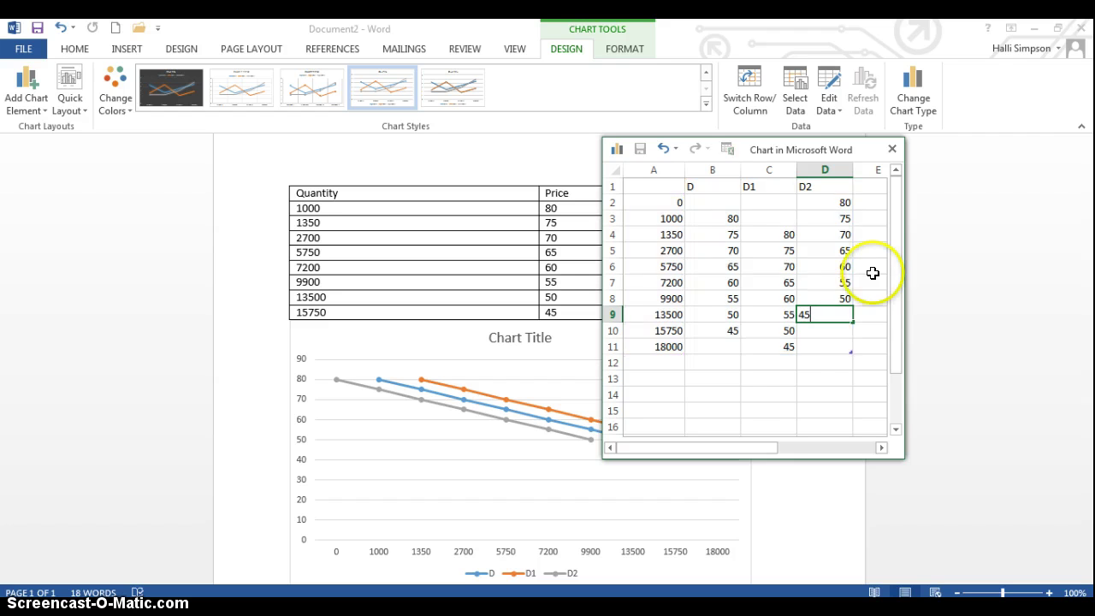
click(791, 395)
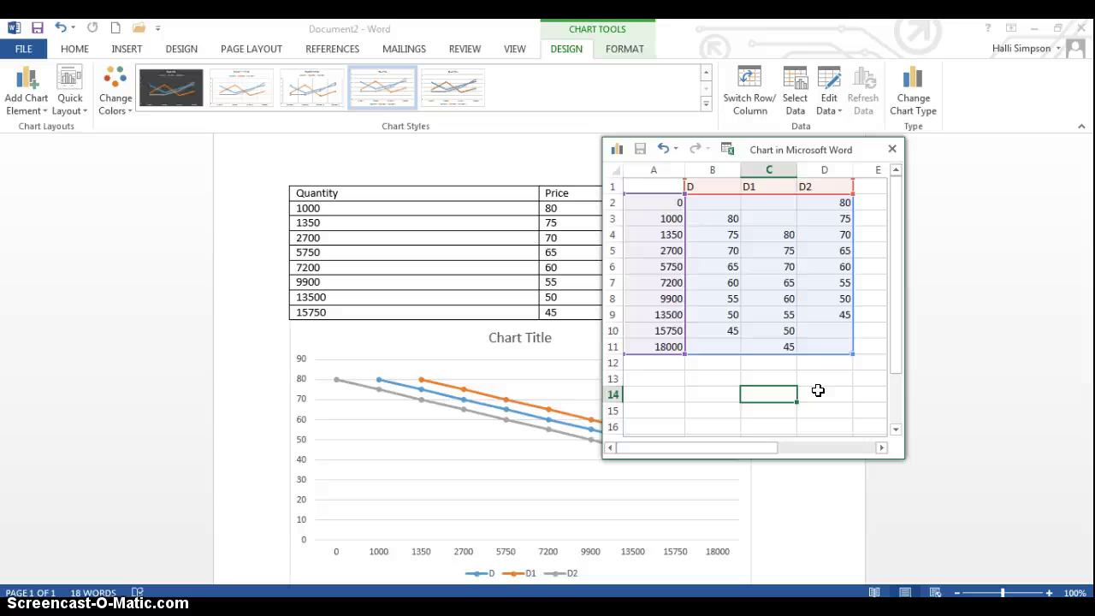
click(892, 149)
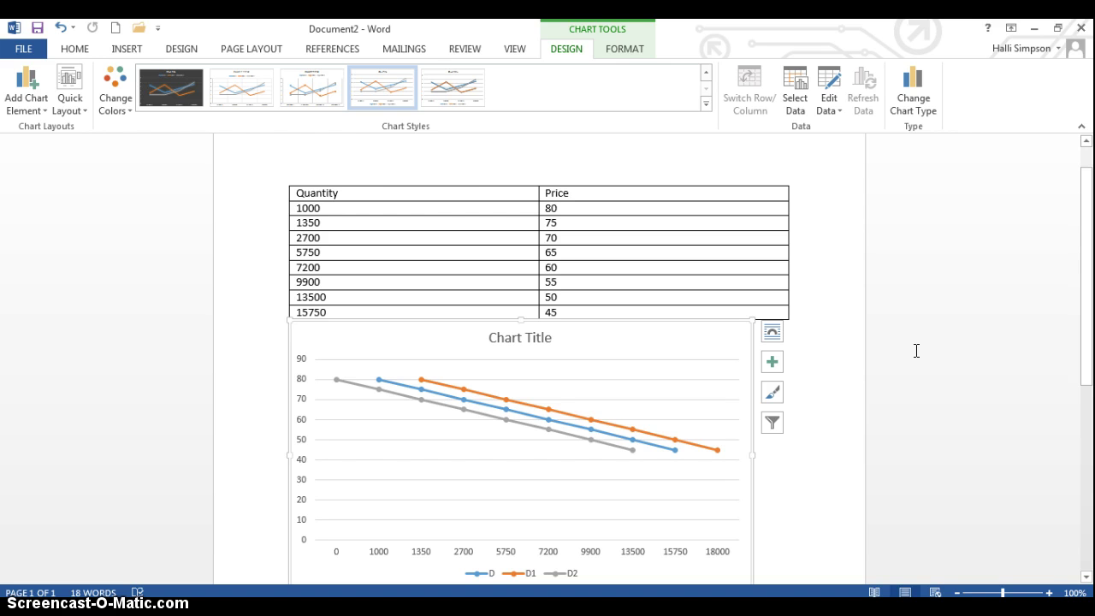
Replace the placeholder chart title with "Demand for Video Games".
click(892, 369)
scroll(892, 370, down, 1)
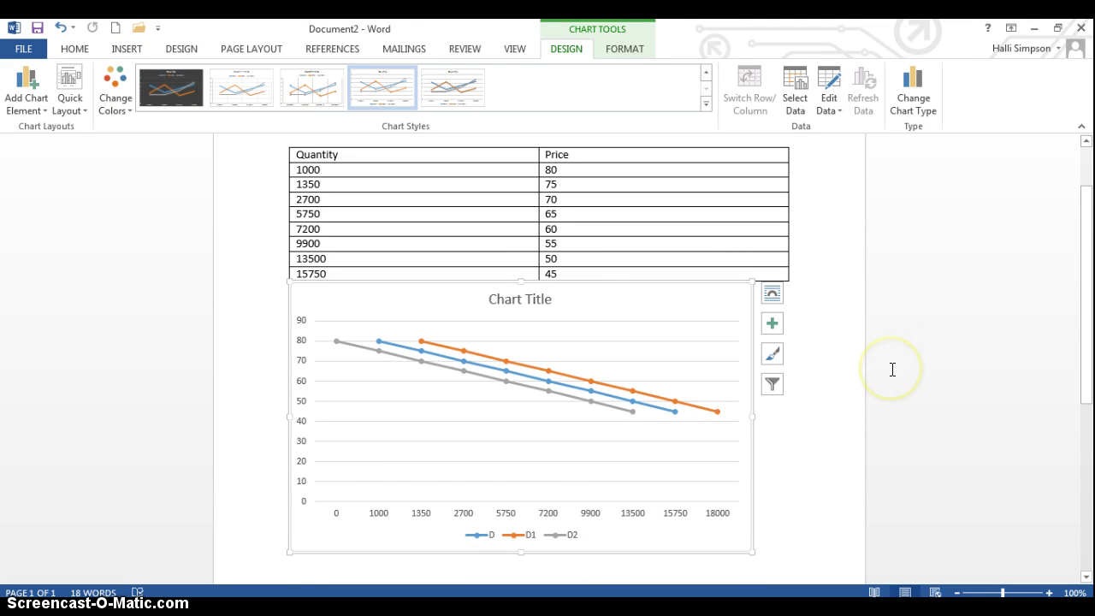
scroll(892, 371, down, 1)
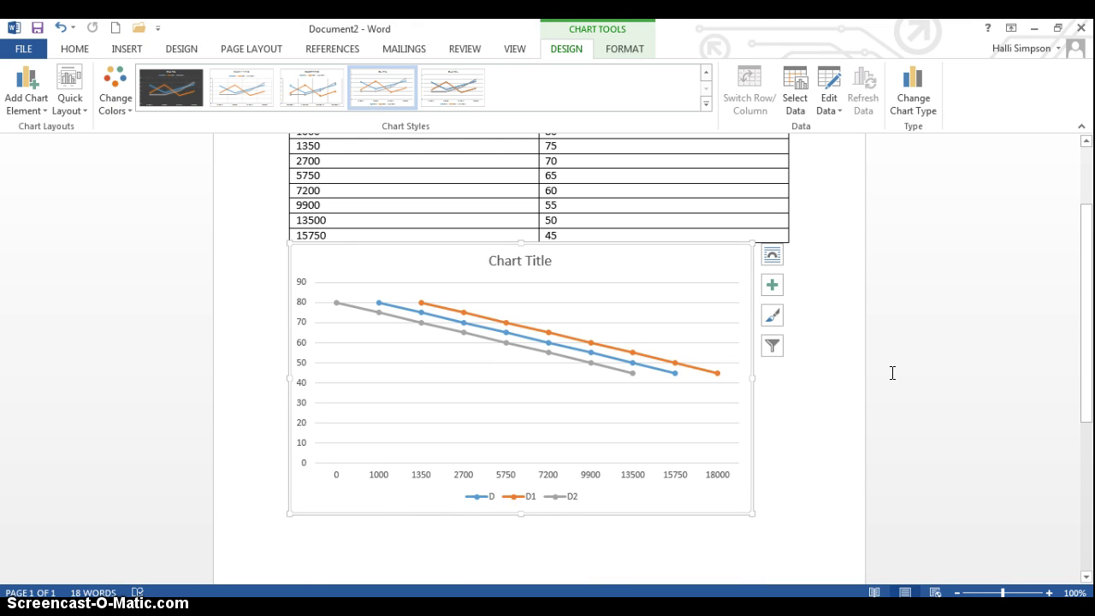
click(631, 349)
click(517, 261)
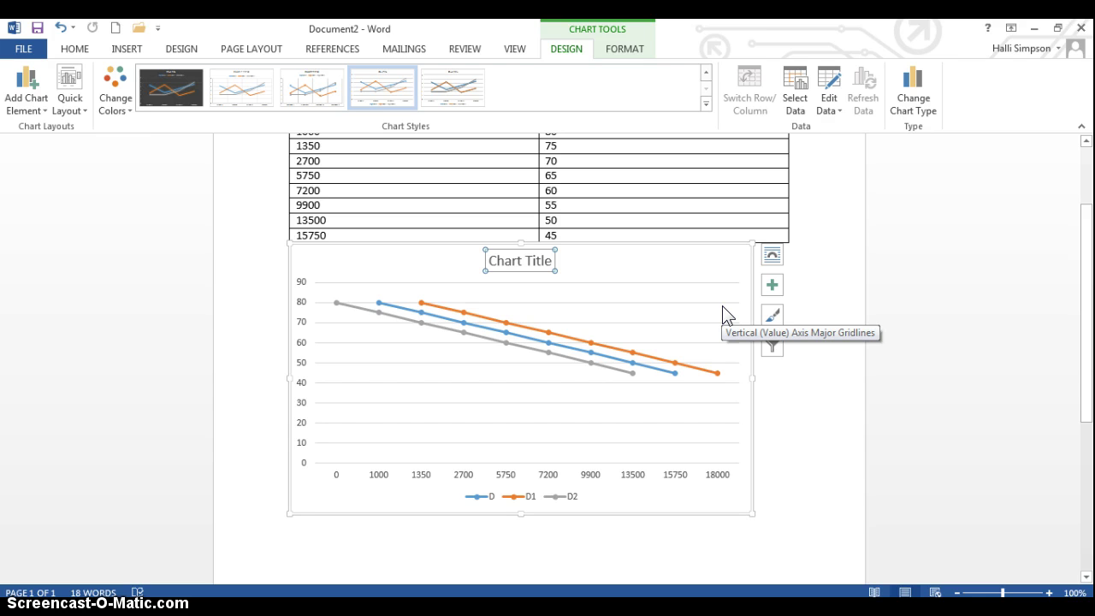
text(De)
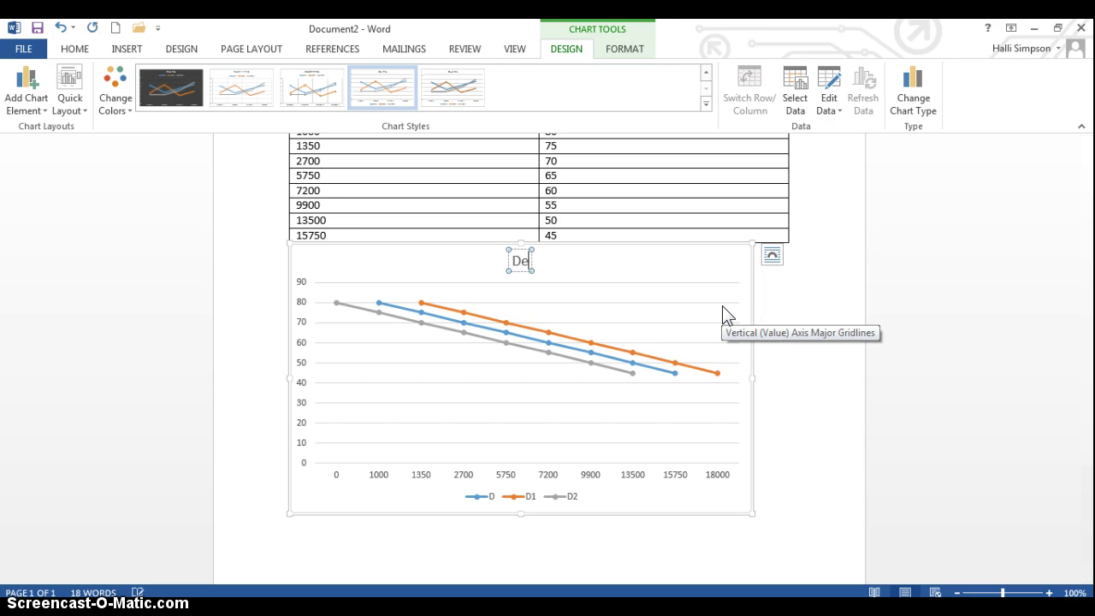
text(mand for Video Games)
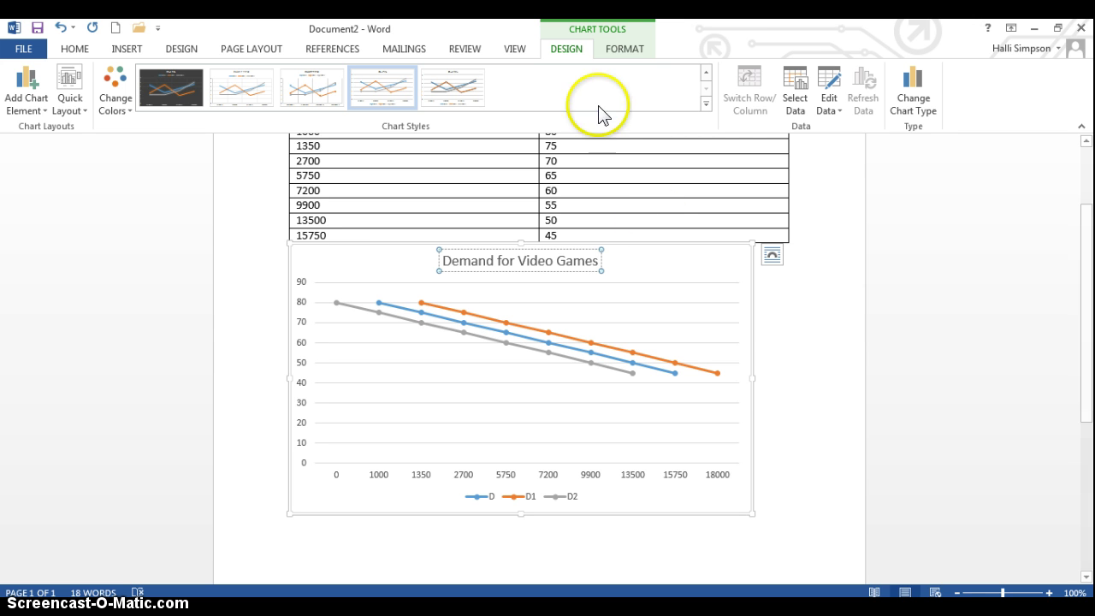
Add a primary horizontal axis title to the chart and name it "Quantity".
click(565, 51)
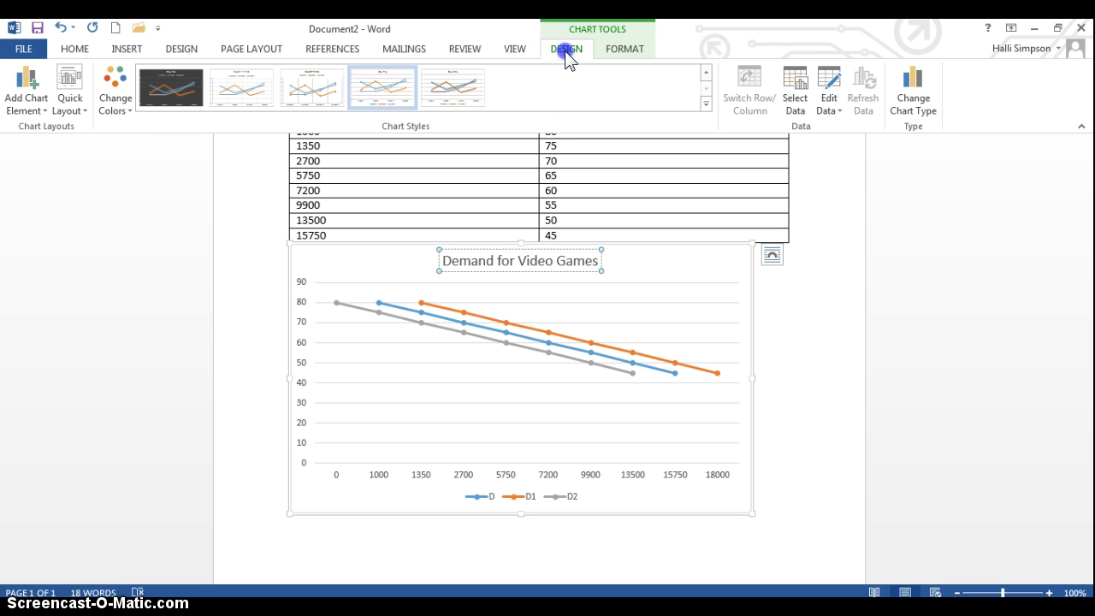
click(25, 110)
mouse_move(27, 149)
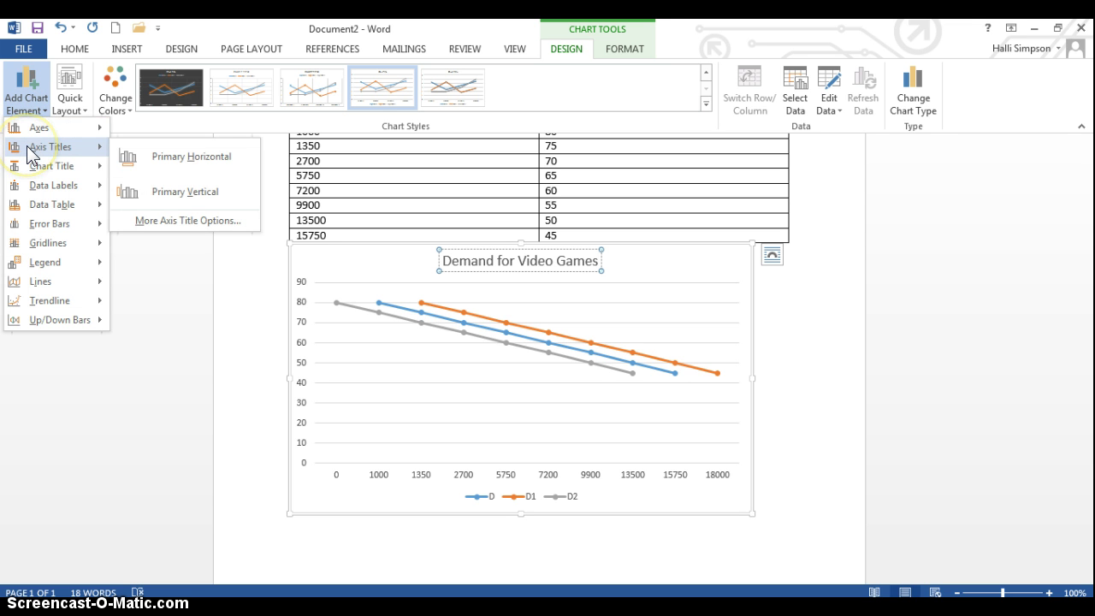
click(168, 161)
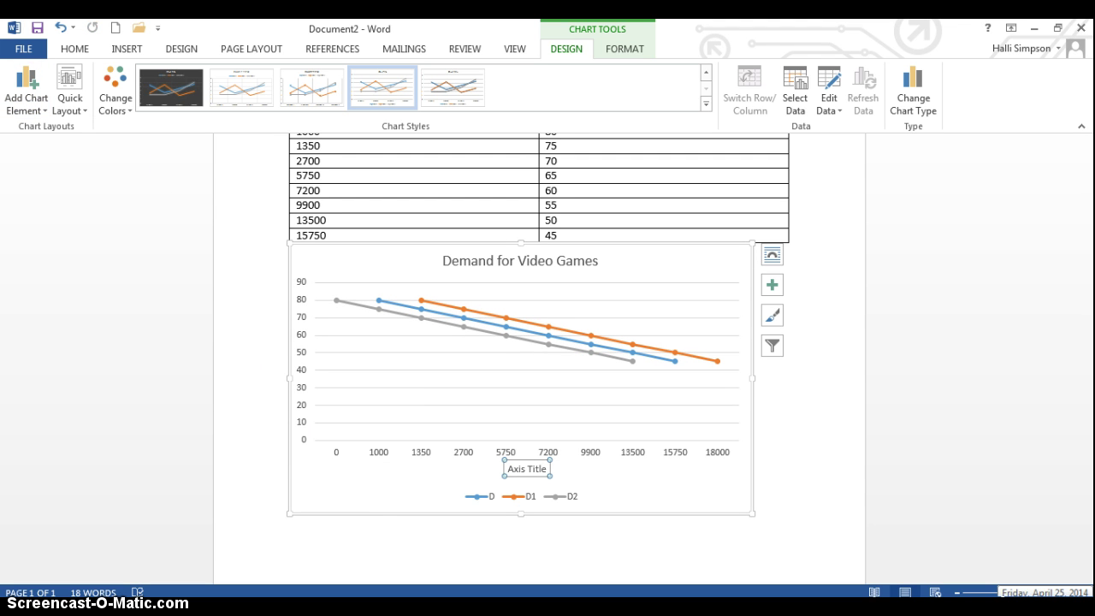
text(Quan)
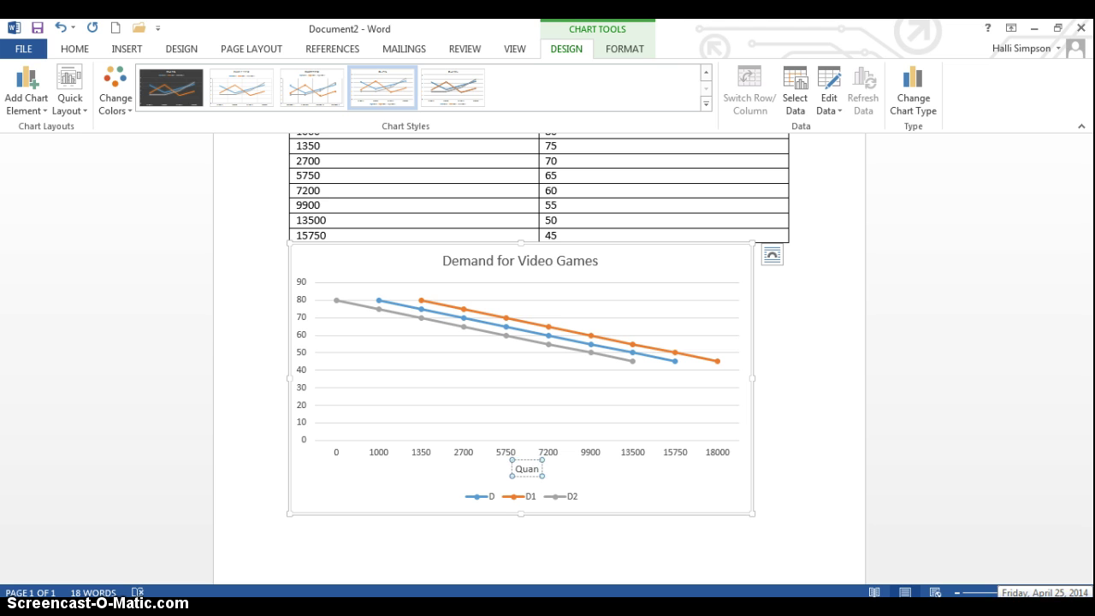
text(tity)
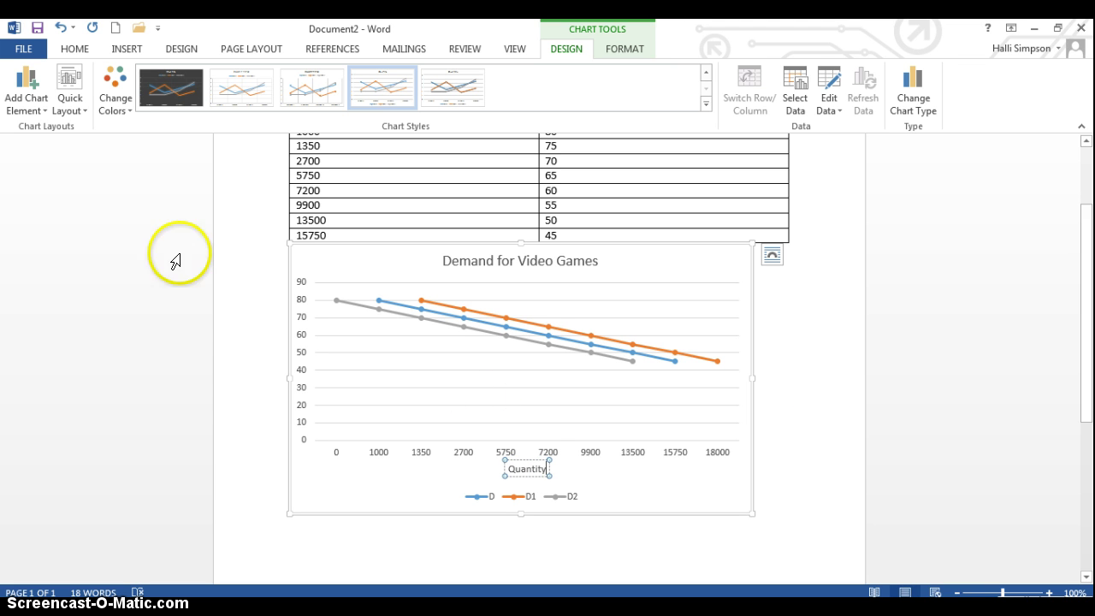
Add a primary vertical axis title reading "Price" and deselect the chart.
click(26, 104)
mouse_move(34, 147)
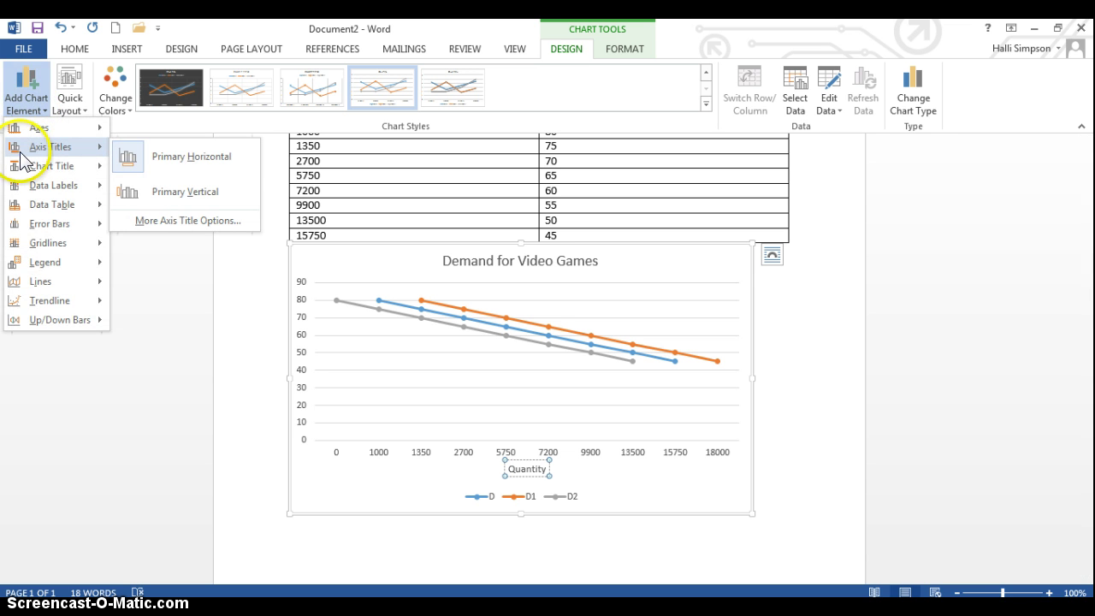
click(175, 195)
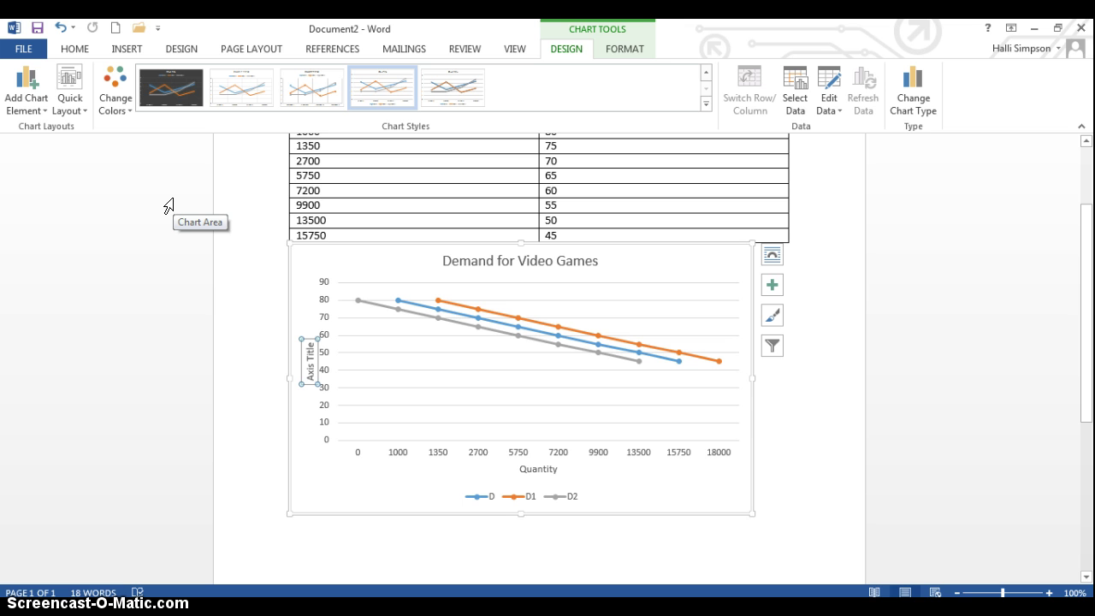
text(Price)
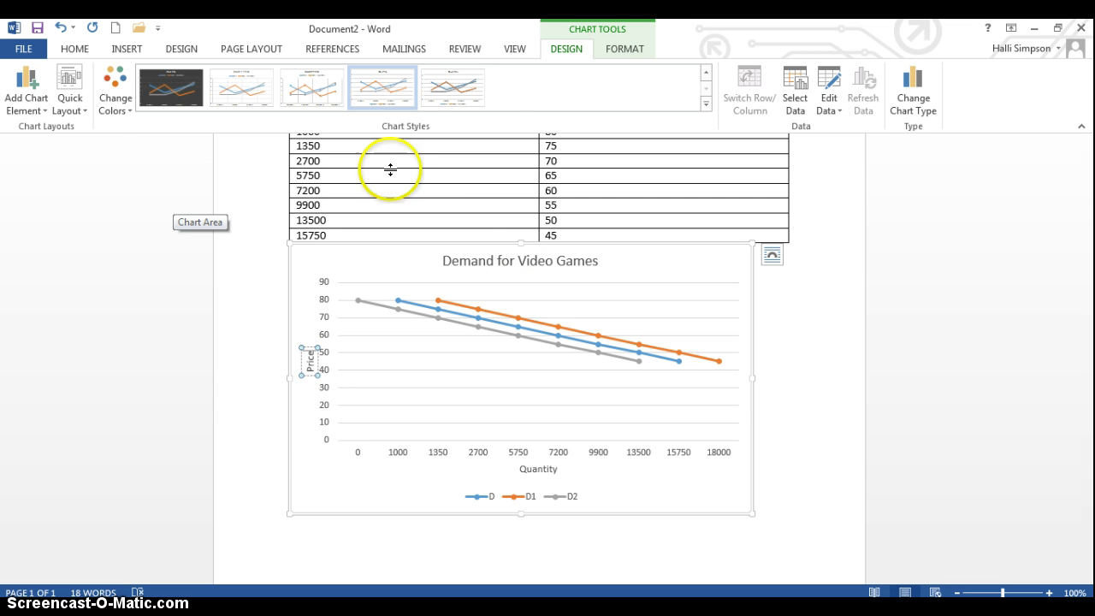
click(823, 351)
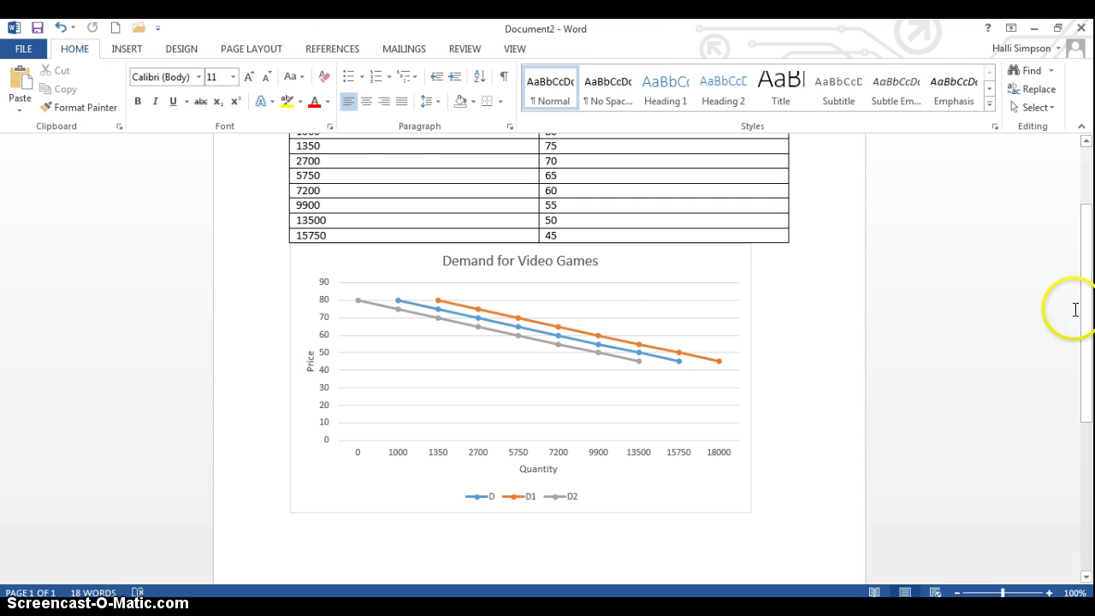
drag(1091, 309, 1091, 338)
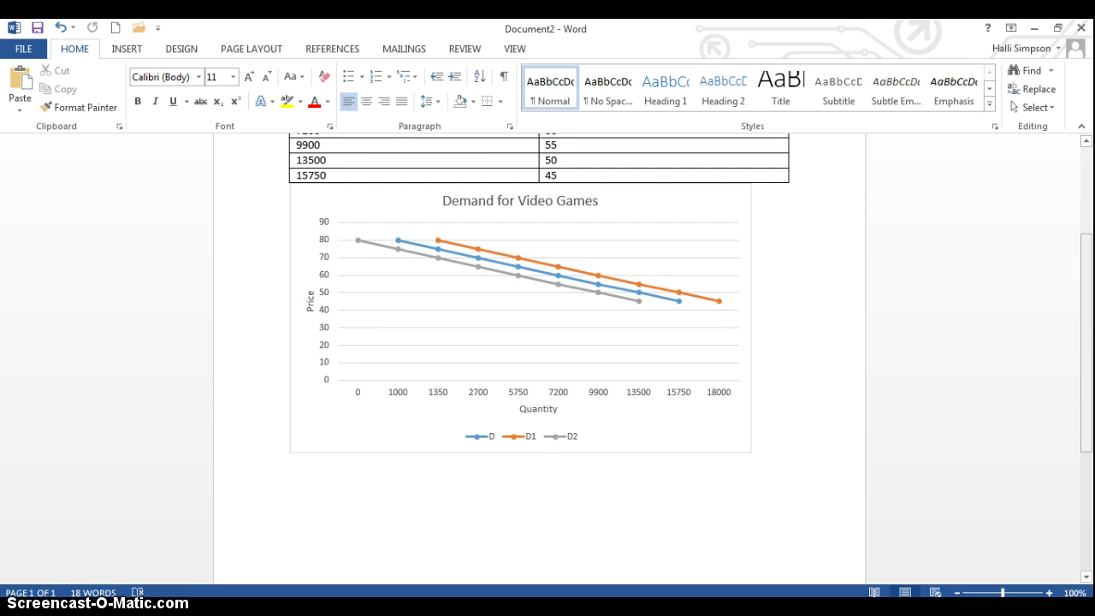